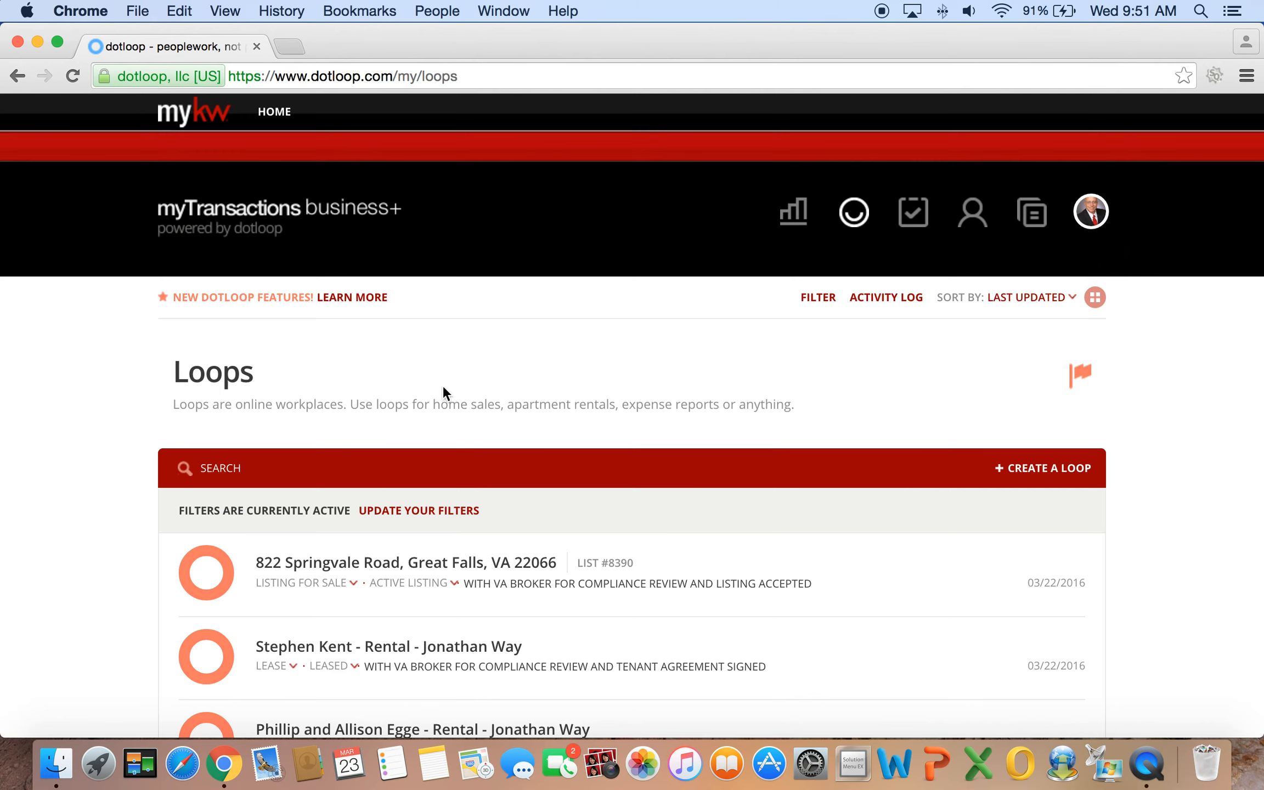
# Start a new loop and replace the suggested Fairfax address with the buyer's full name as its name
pyautogui.click(1065, 471)
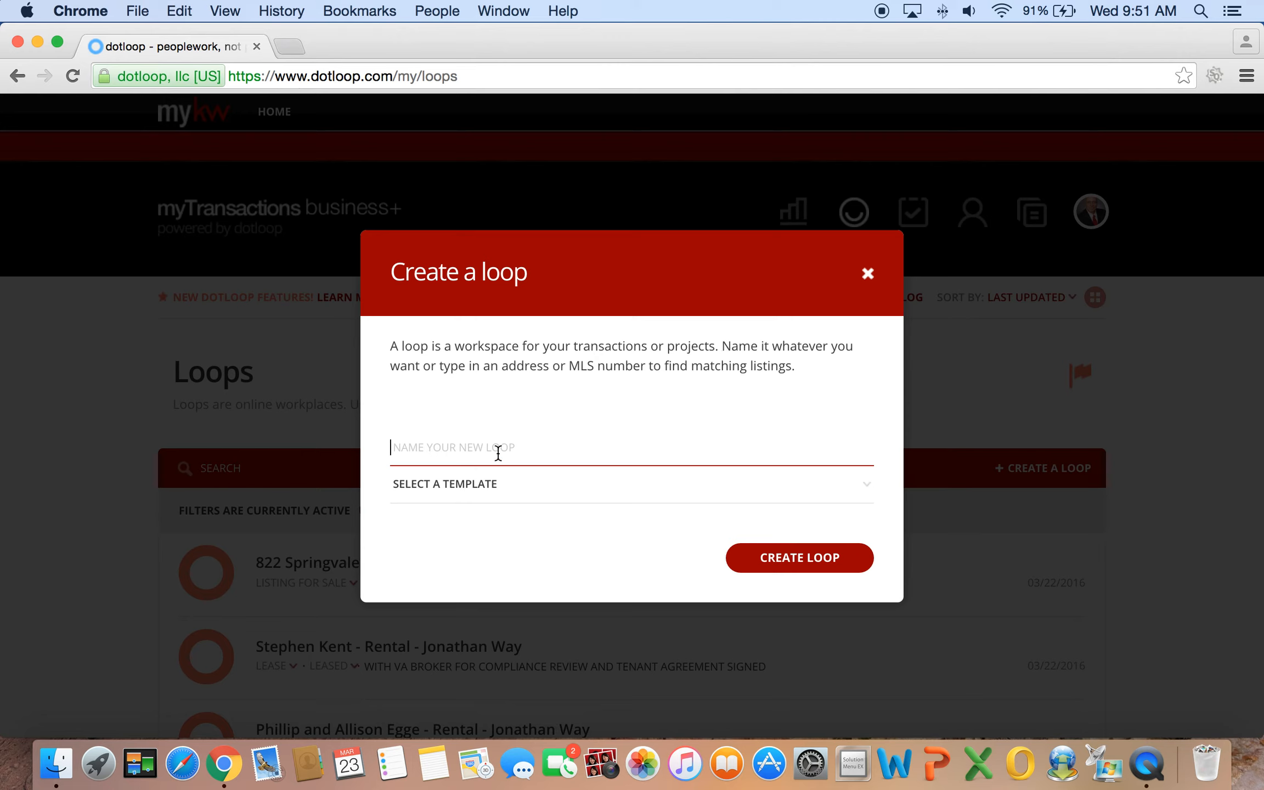
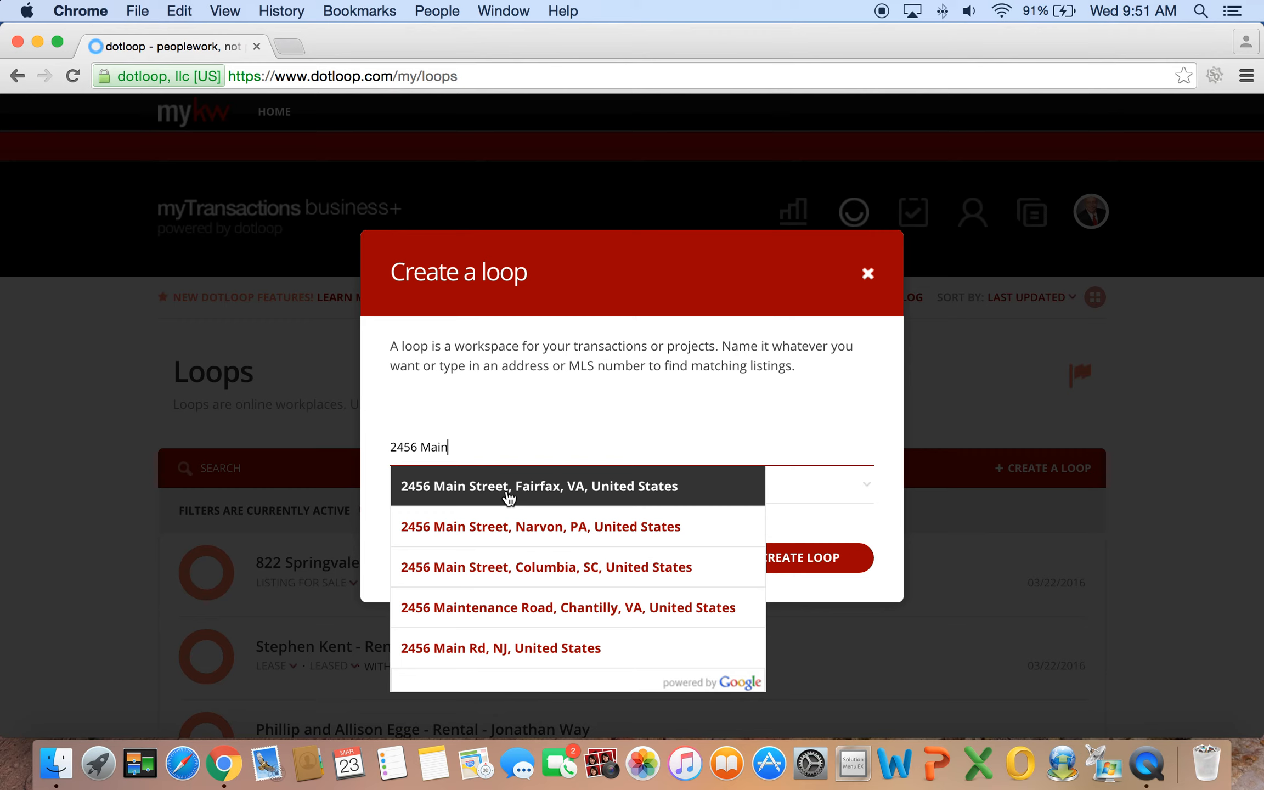
pyautogui.click(509, 497)
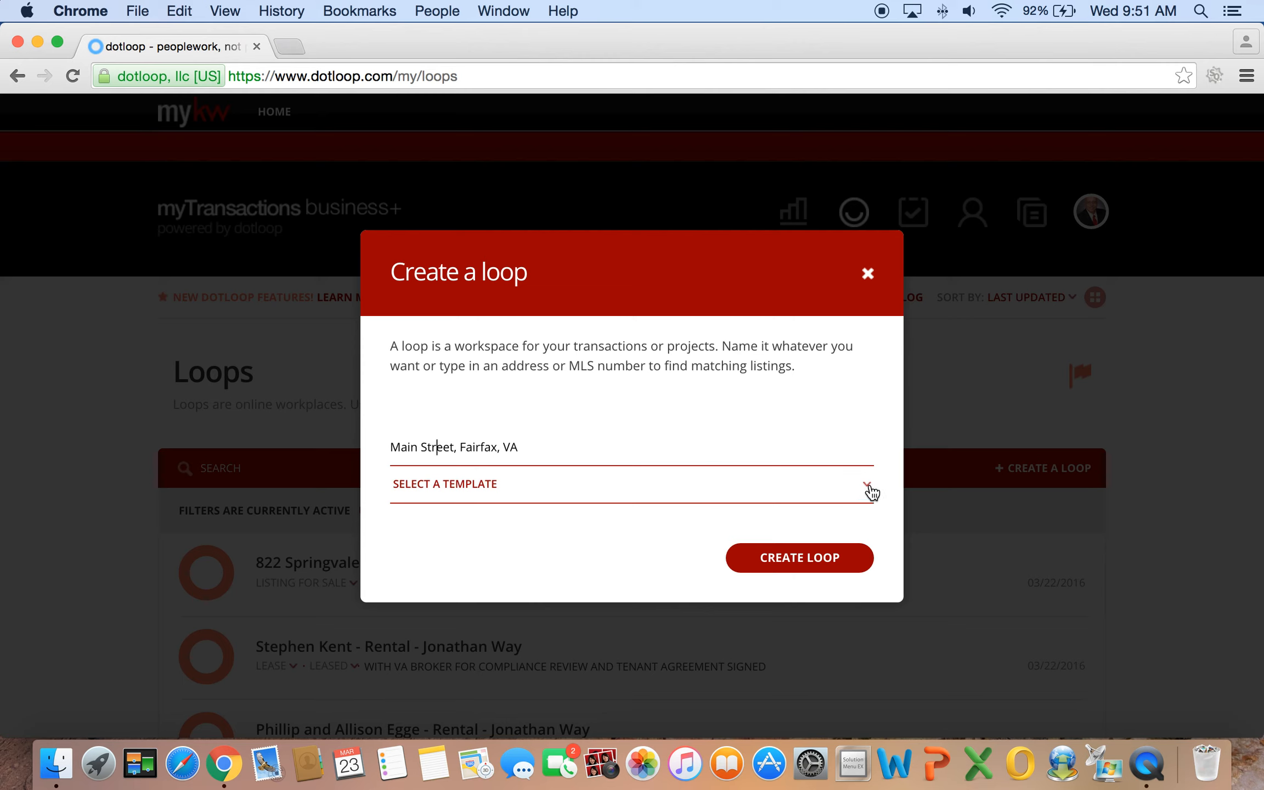
pyautogui.click(553, 454)
pyautogui.press('BackSpace')
pyautogui.press('BackSpace')
pyautogui.press('BackSpace')
pyautogui.press('BackSpace')
pyautogui.press('BackSpace')
pyautogui.press('BackSpace')
pyautogui.press('BackSpace')
pyautogui.press('BackSpace')
pyautogui.press('BackSpace')
pyautogui.press('BackSpace')
pyautogui.press('BackSpace')
pyautogui.press('BackSpace')
pyautogui.press('BackSpace')
pyautogui.press('BackSpace')
pyautogui.press('BackSpace')
pyautogui.press('BackSpace')
pyautogui.press('BackSpace')
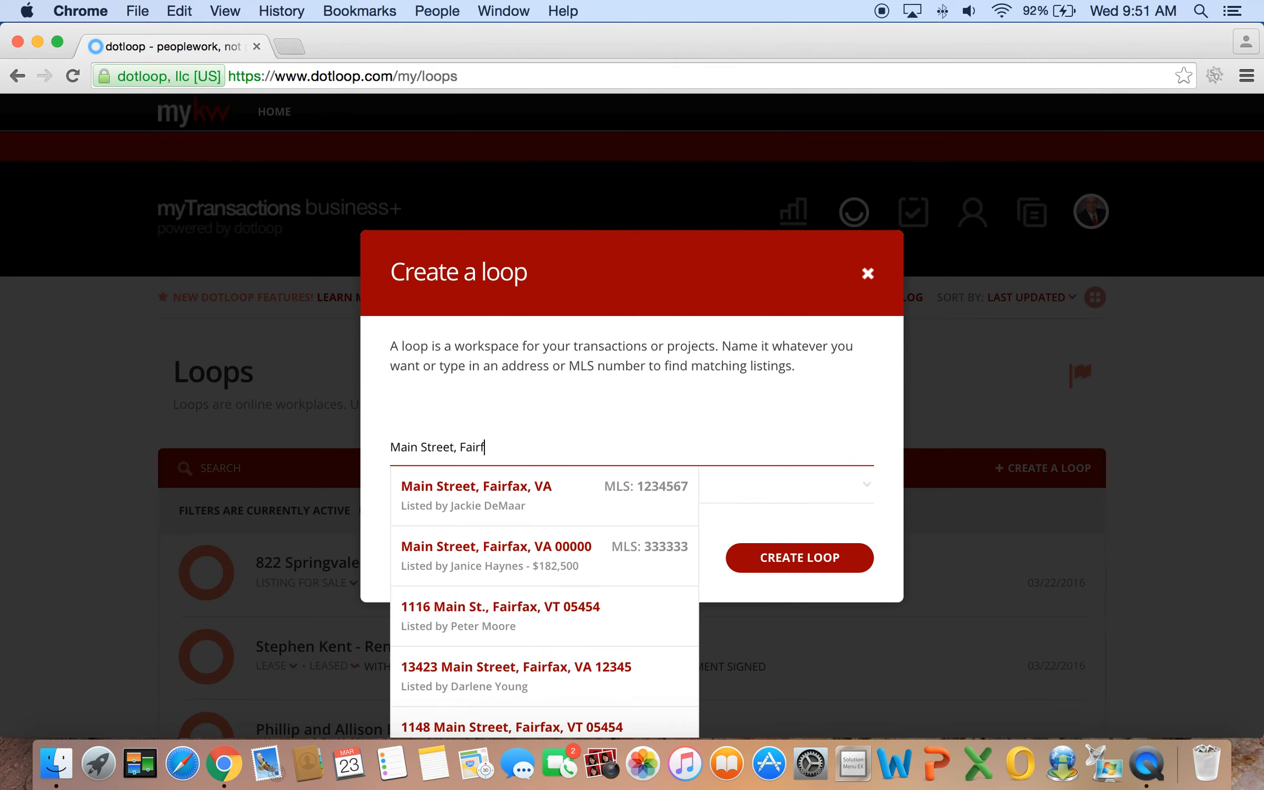
pyautogui.press('BackSpace')
pyautogui.press('BackSpace')
pyautogui.press('BackSpace')
pyautogui.press('BackSpace')
pyautogui.press('BackSpace')
pyautogui.press('BackSpace')
pyautogui.press('BackSpace')
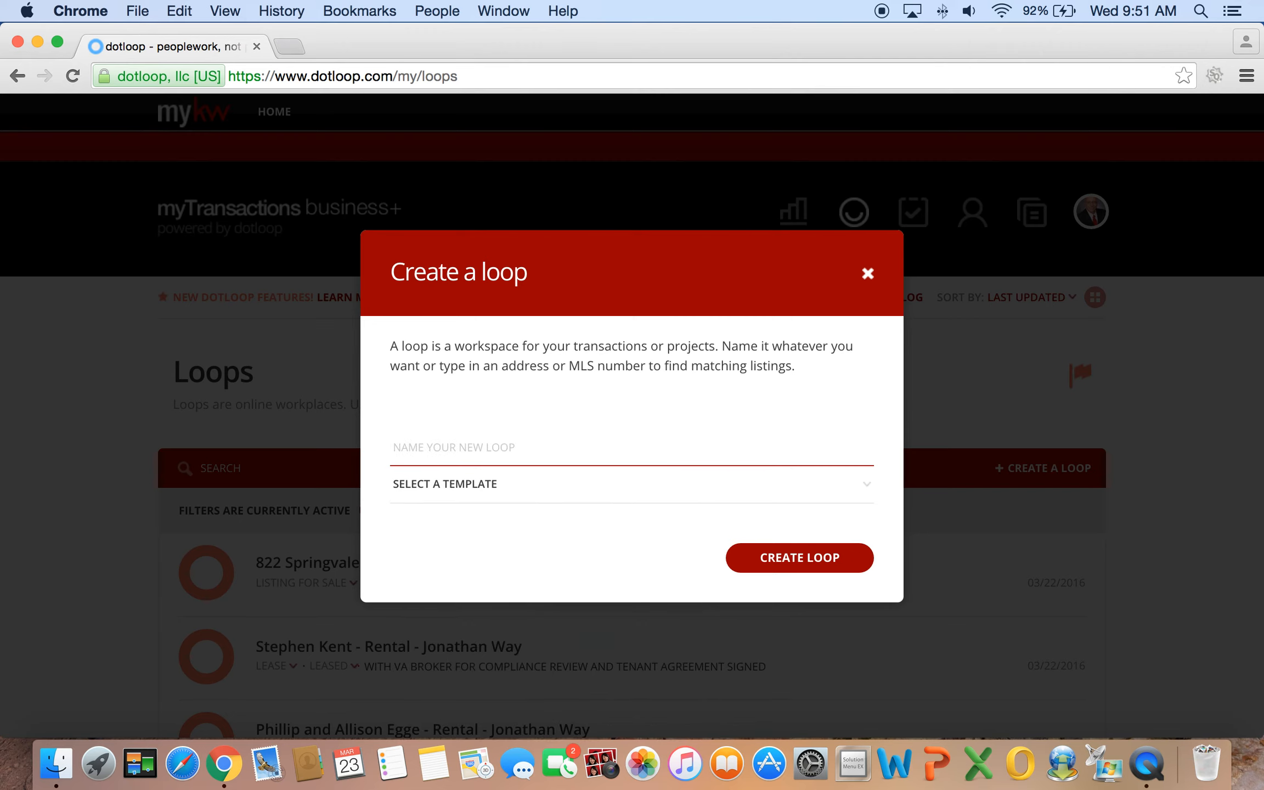
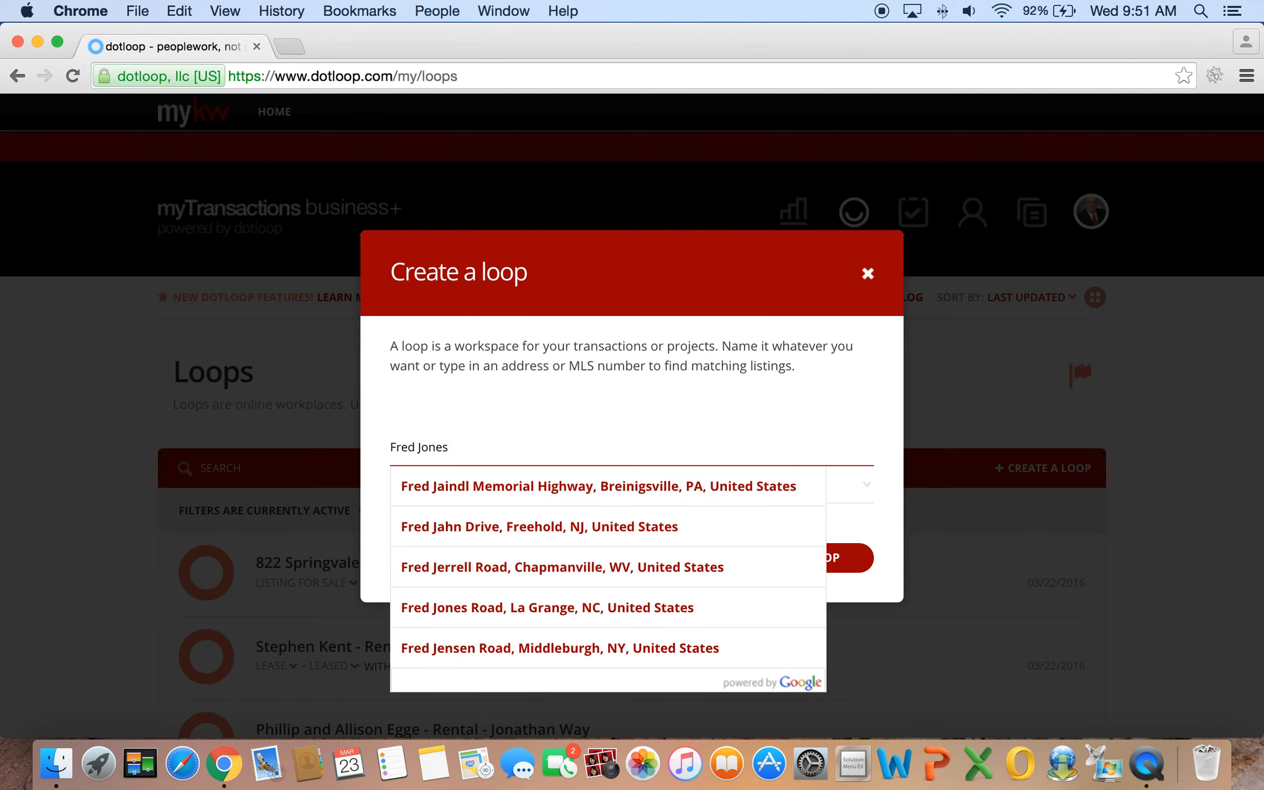
pyautogui.click(589, 386)
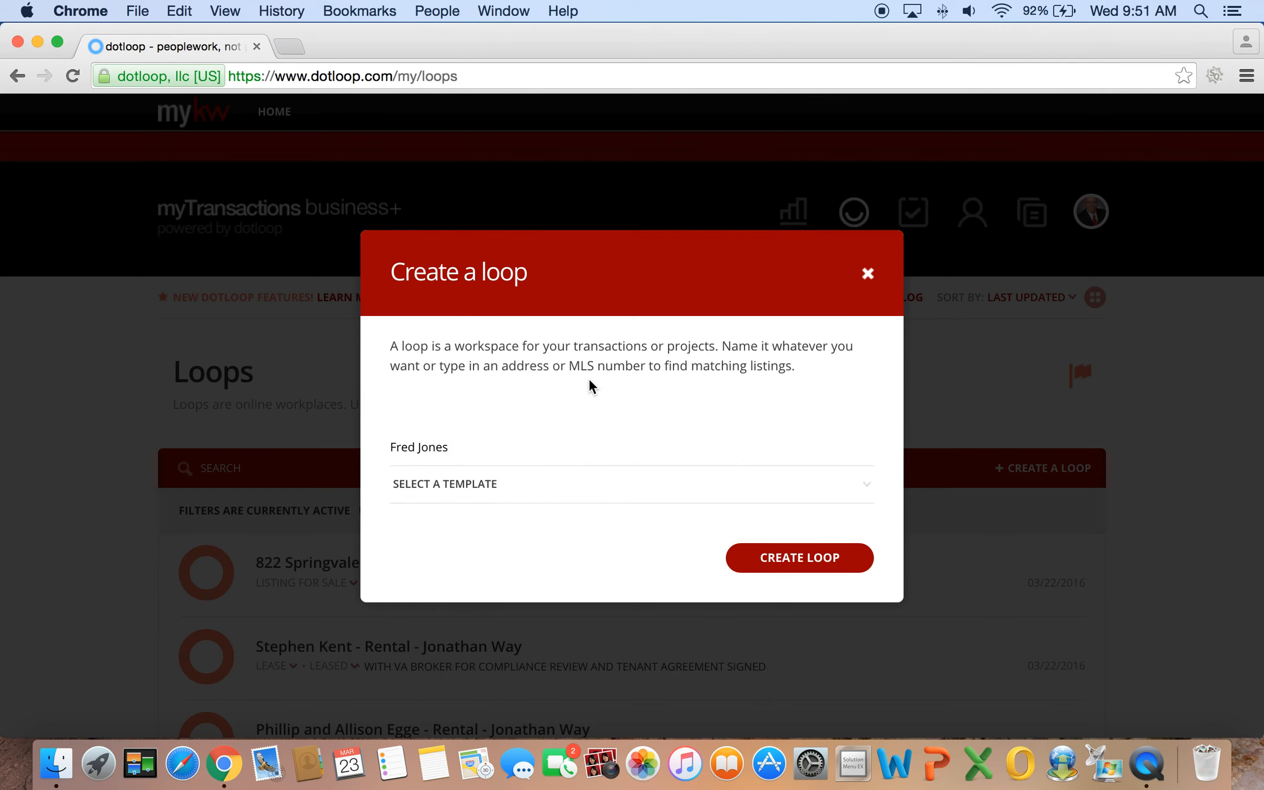
pyautogui.click(516, 444)
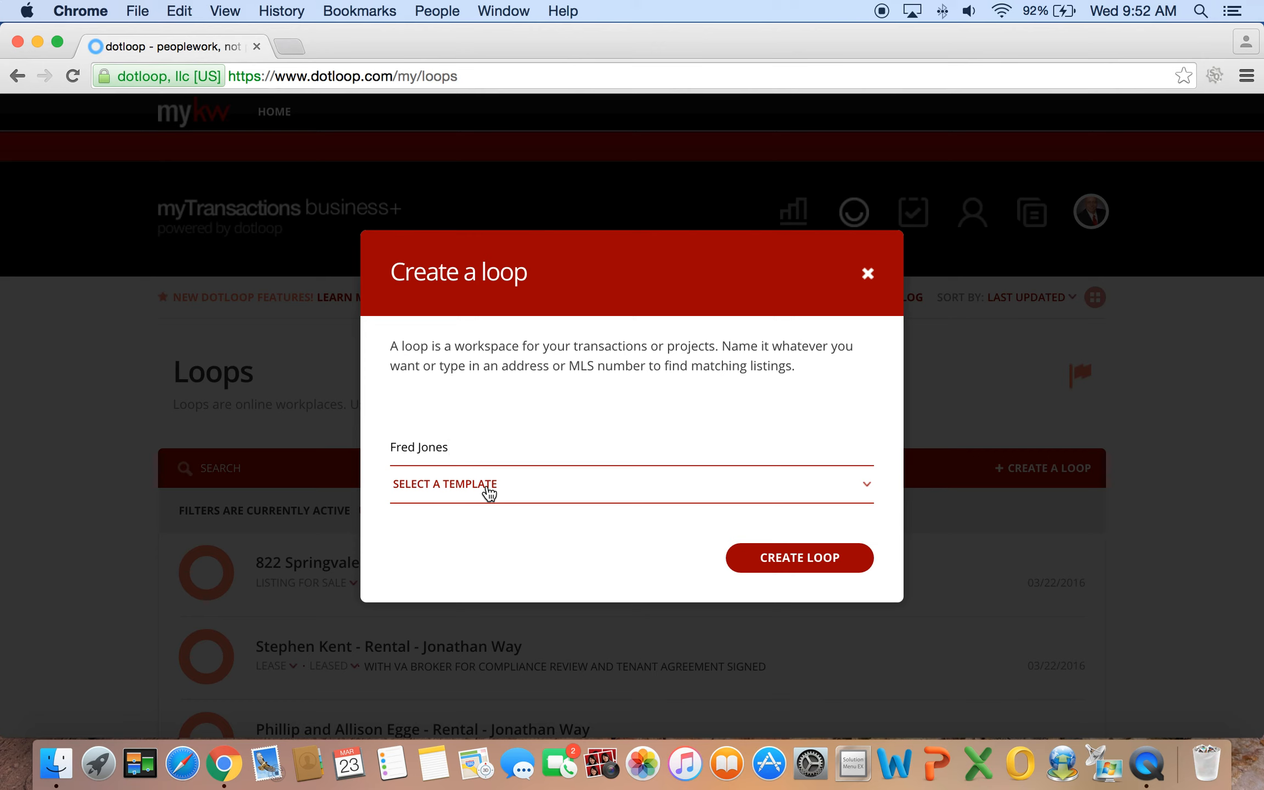
# Choose the VA Buyer Agency template for the new loop and create it
pyautogui.click(805, 488)
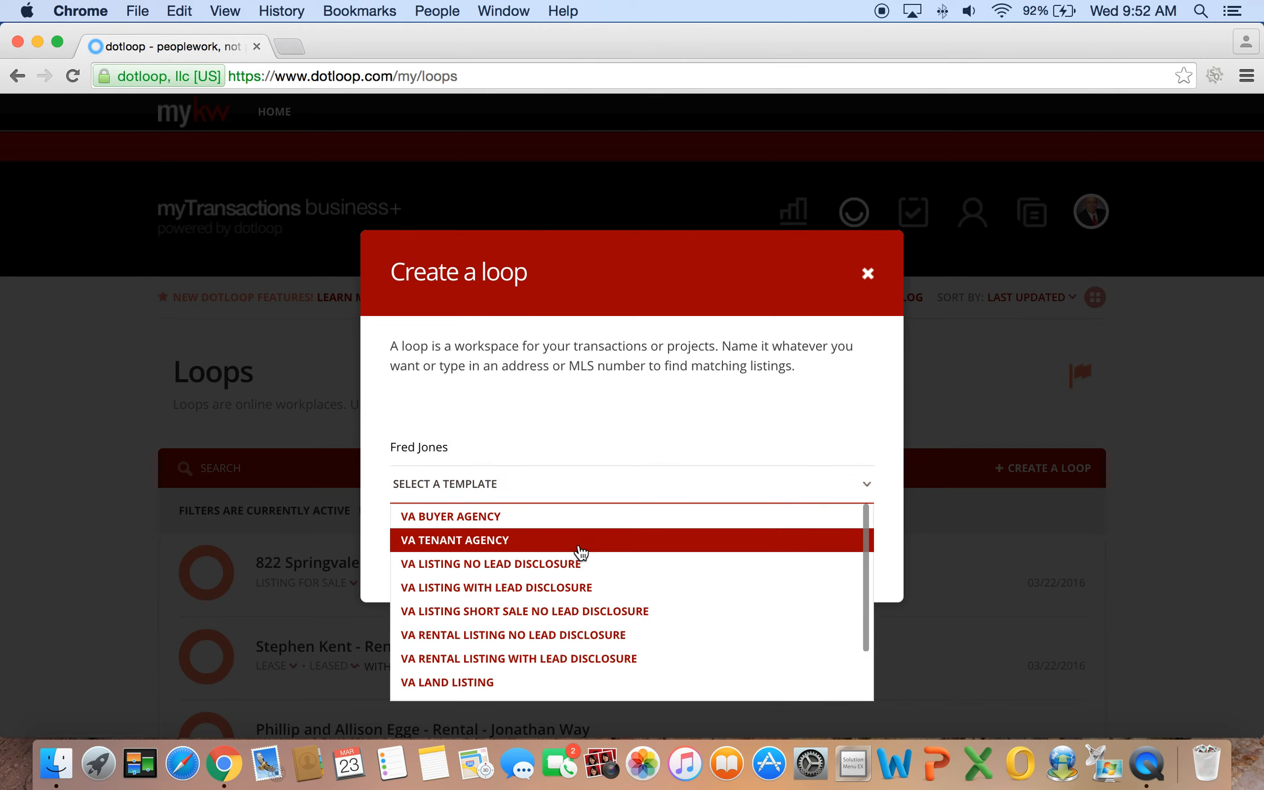
pyautogui.scroll(-5, 564, 588)
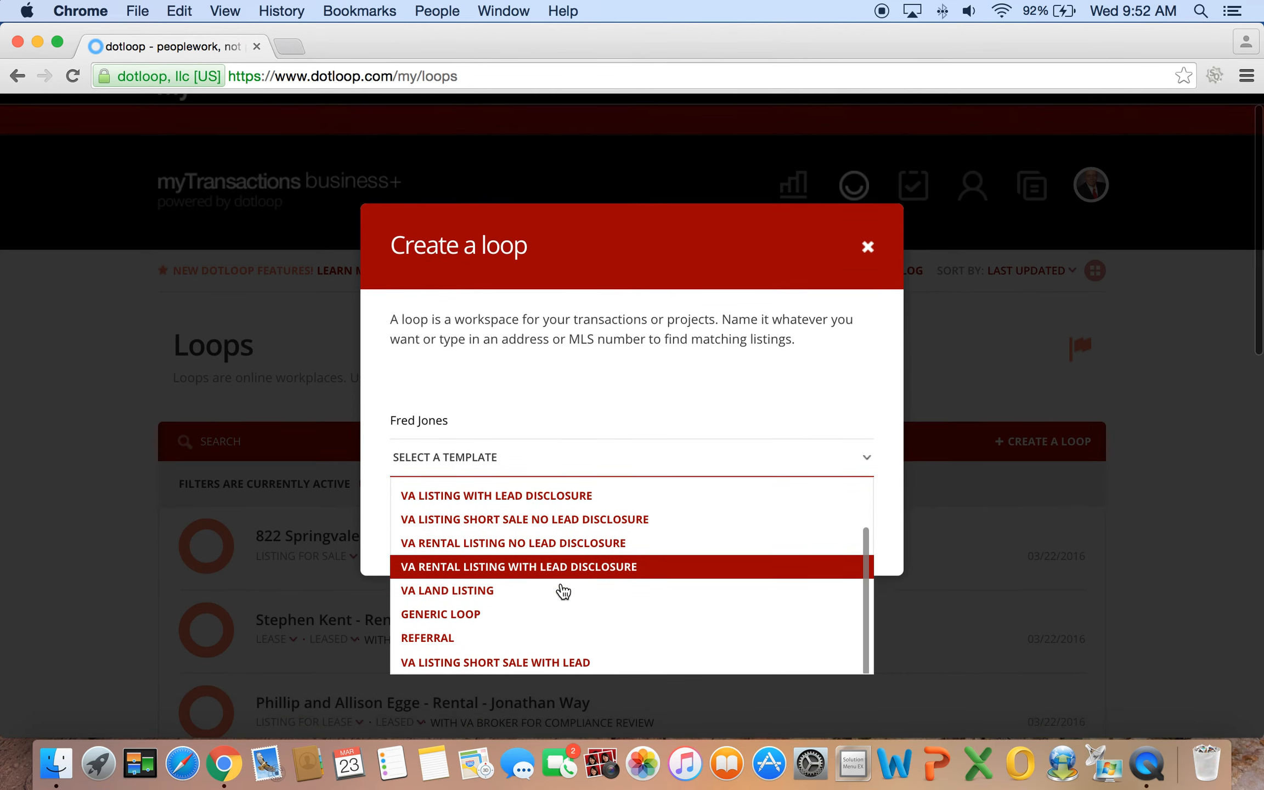
pyautogui.scroll(4, 570, 536)
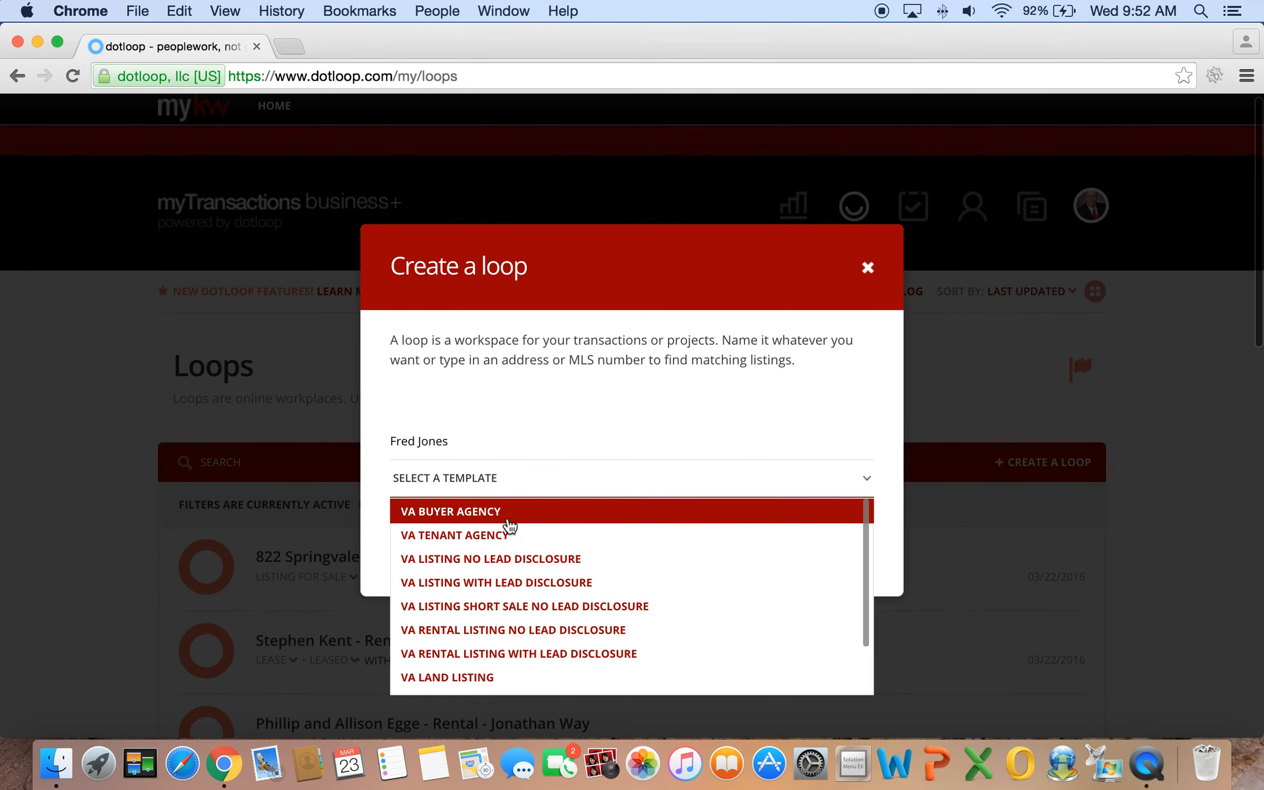
pyautogui.scroll(-1, 535, 564)
pyautogui.scroll(-1, 536, 564)
pyautogui.scroll(-5, 536, 564)
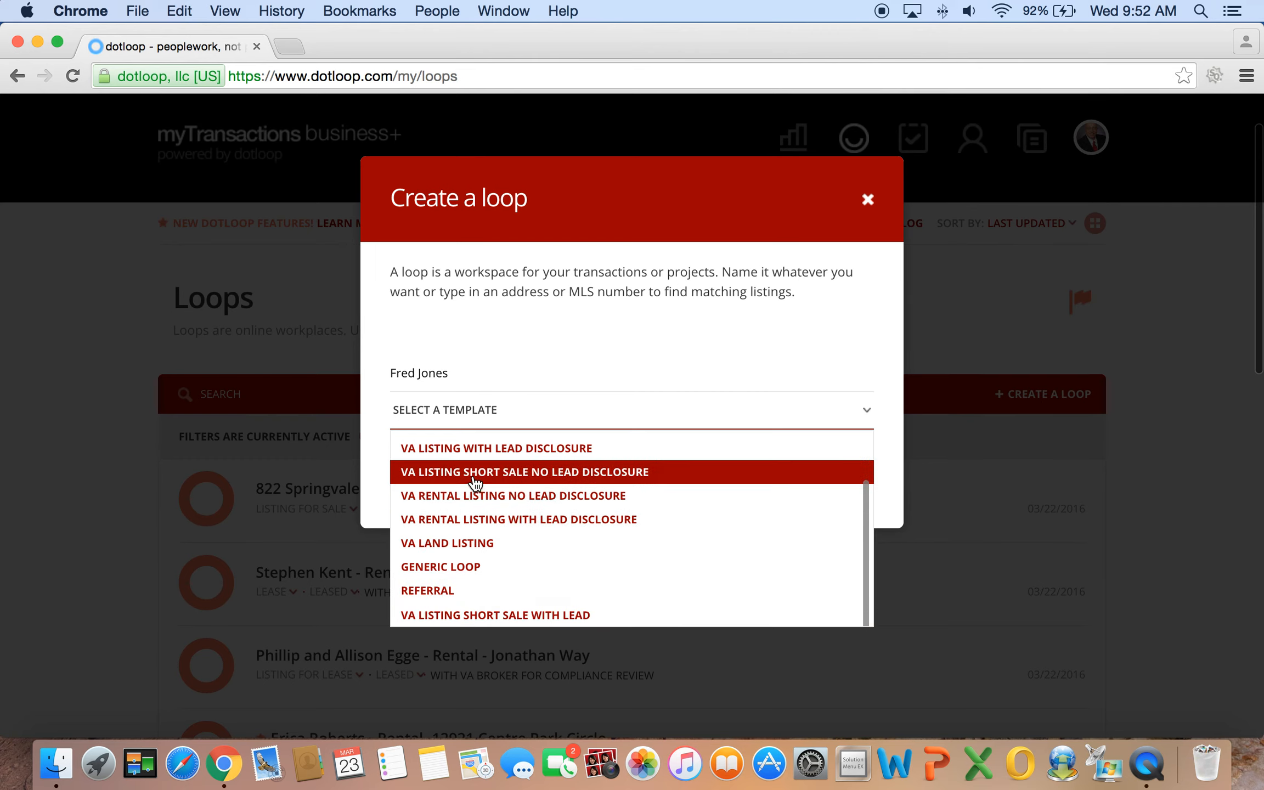
pyautogui.scroll(3, 475, 483)
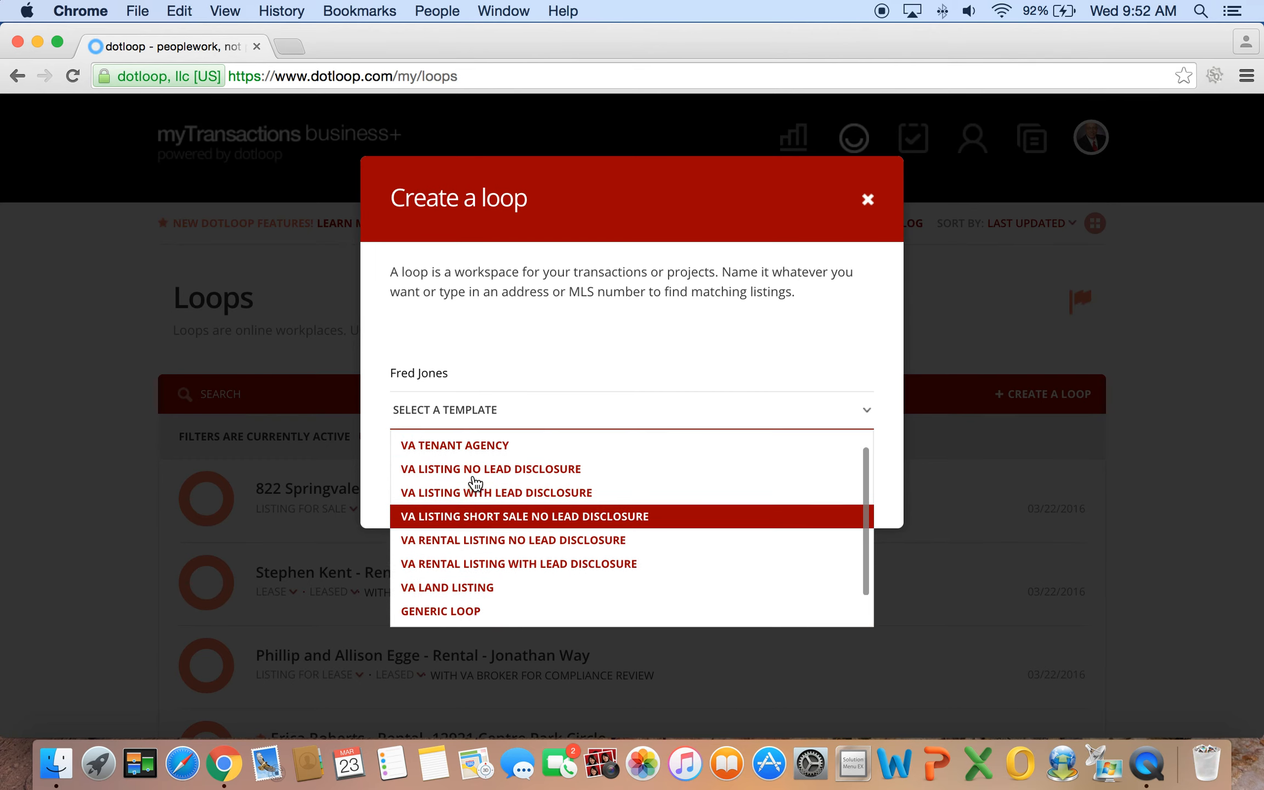
pyautogui.scroll(3, 475, 483)
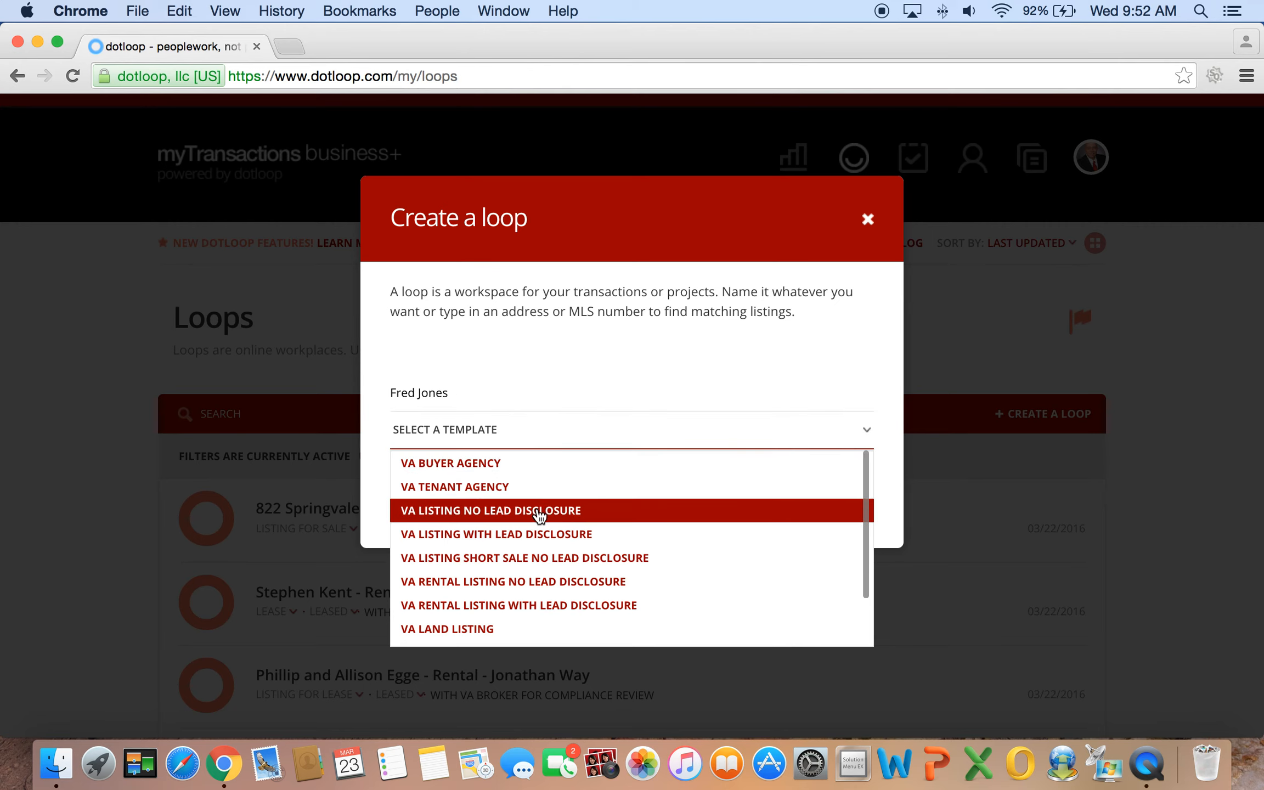
pyautogui.click(475, 464)
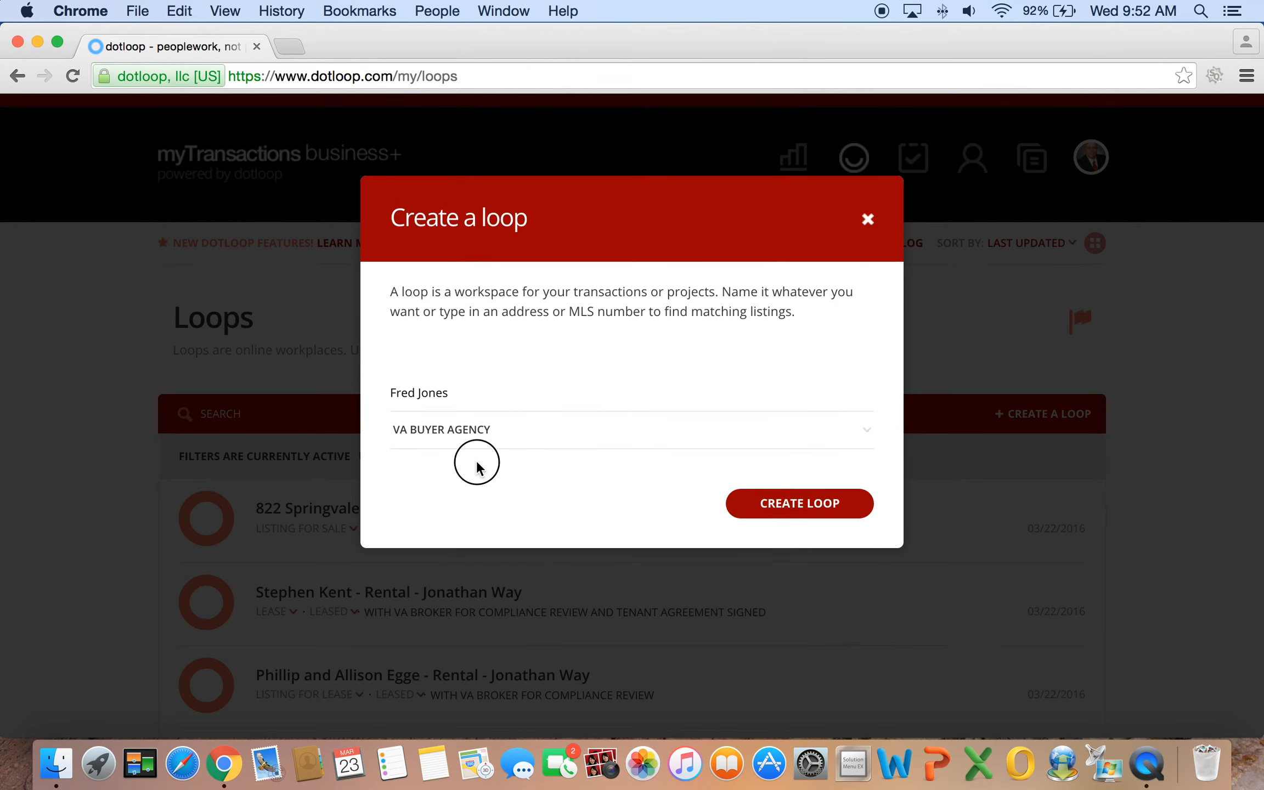
pyautogui.click(796, 514)
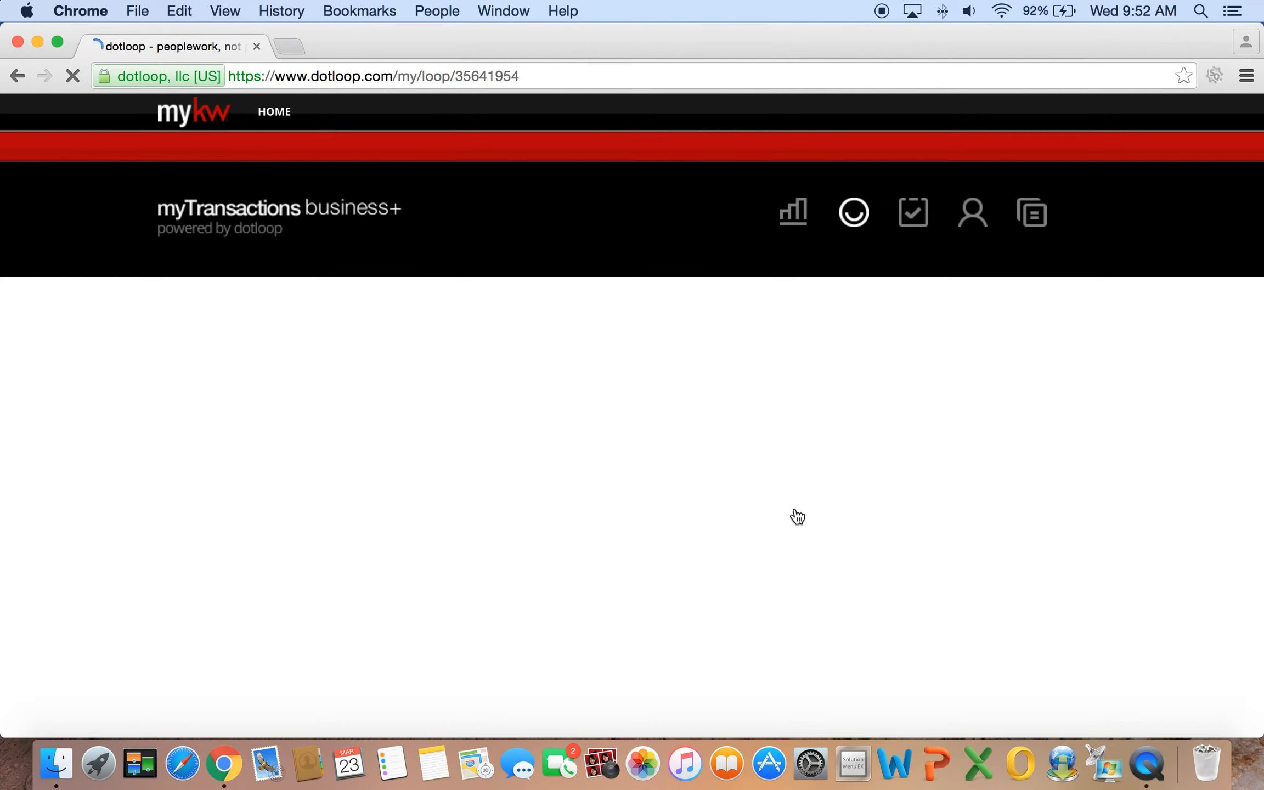
pyautogui.scroll(-1, 702, 392)
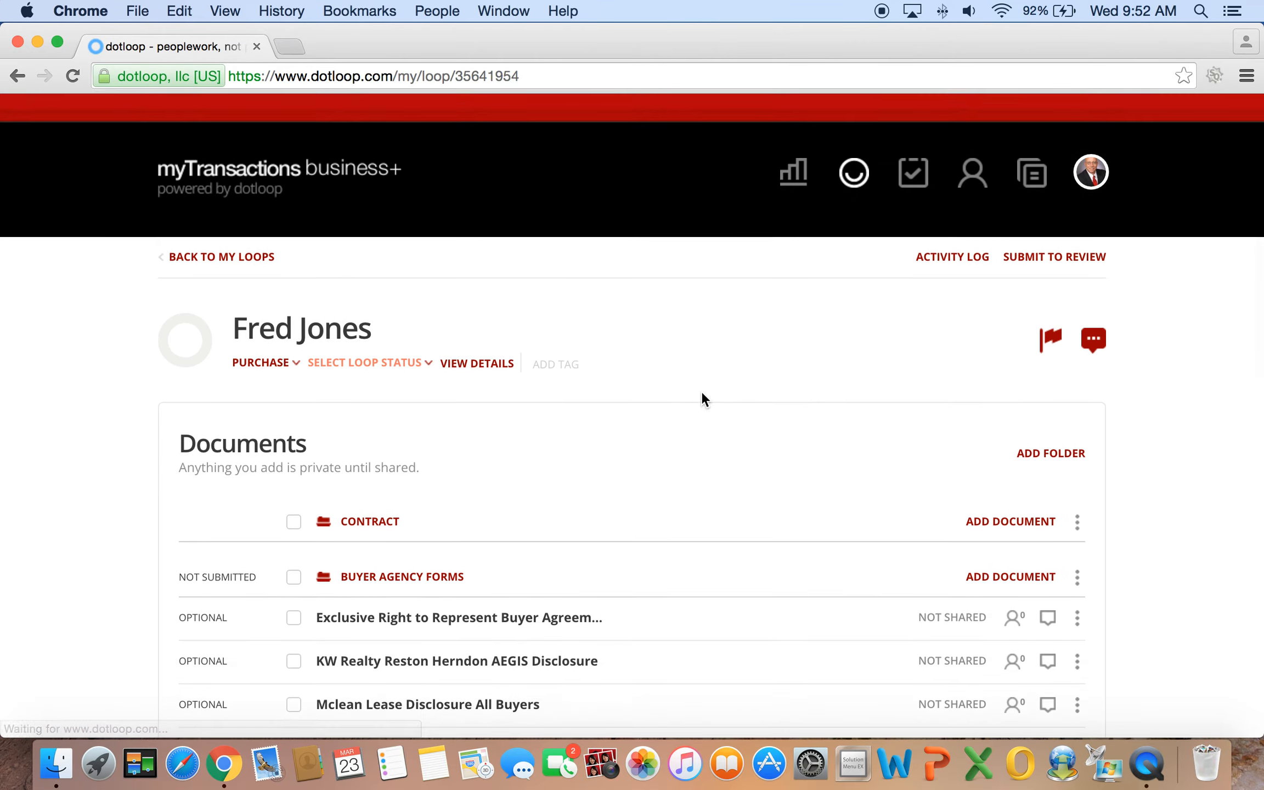
pyautogui.scroll(-5, 704, 399)
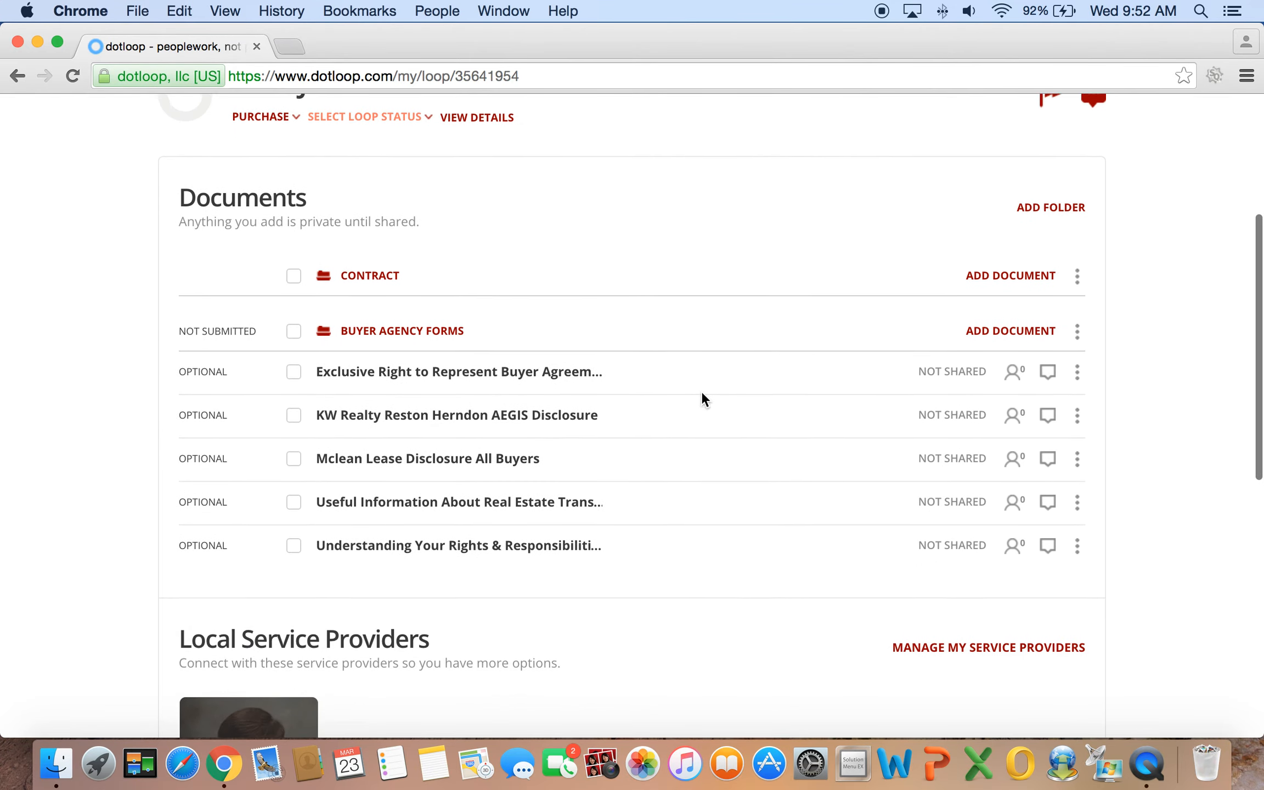
pyautogui.scroll(-2, 702, 392)
pyautogui.scroll(5, 716, 371)
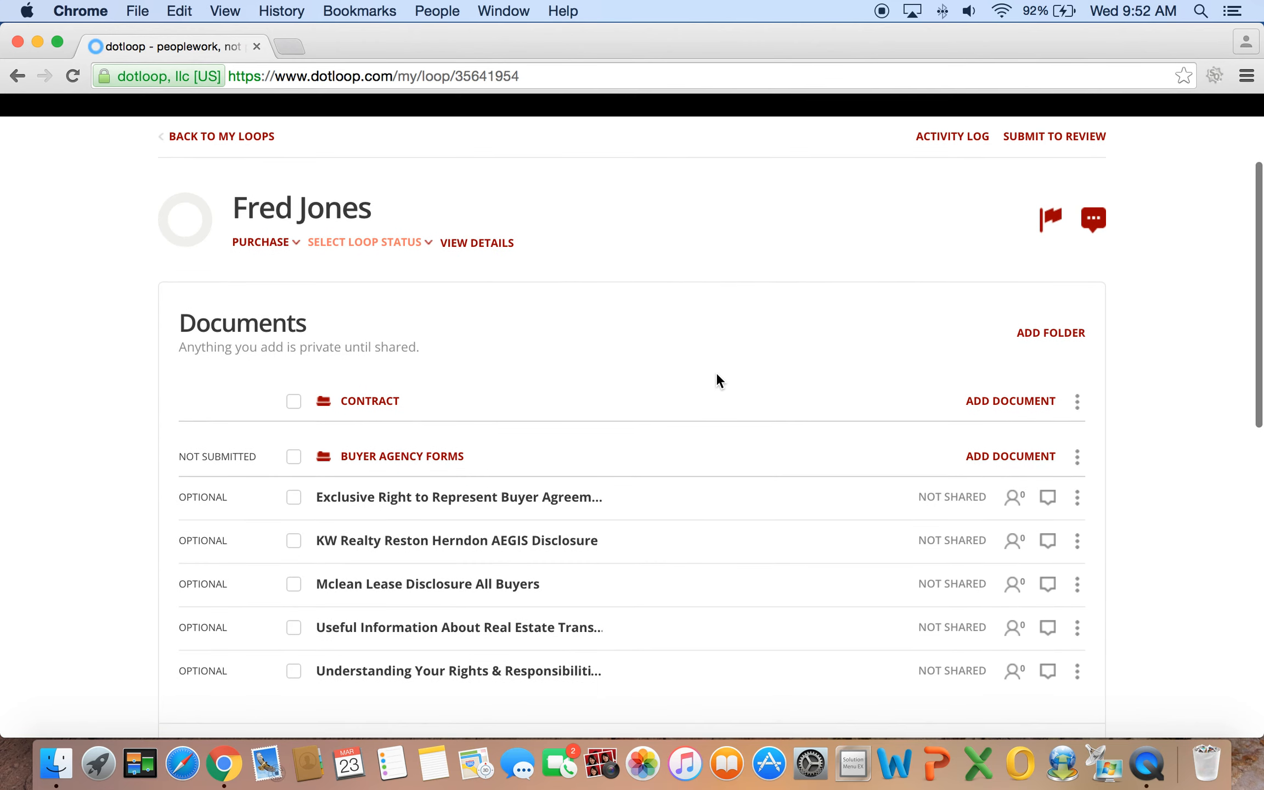
pyautogui.scroll(-3, 375, 338)
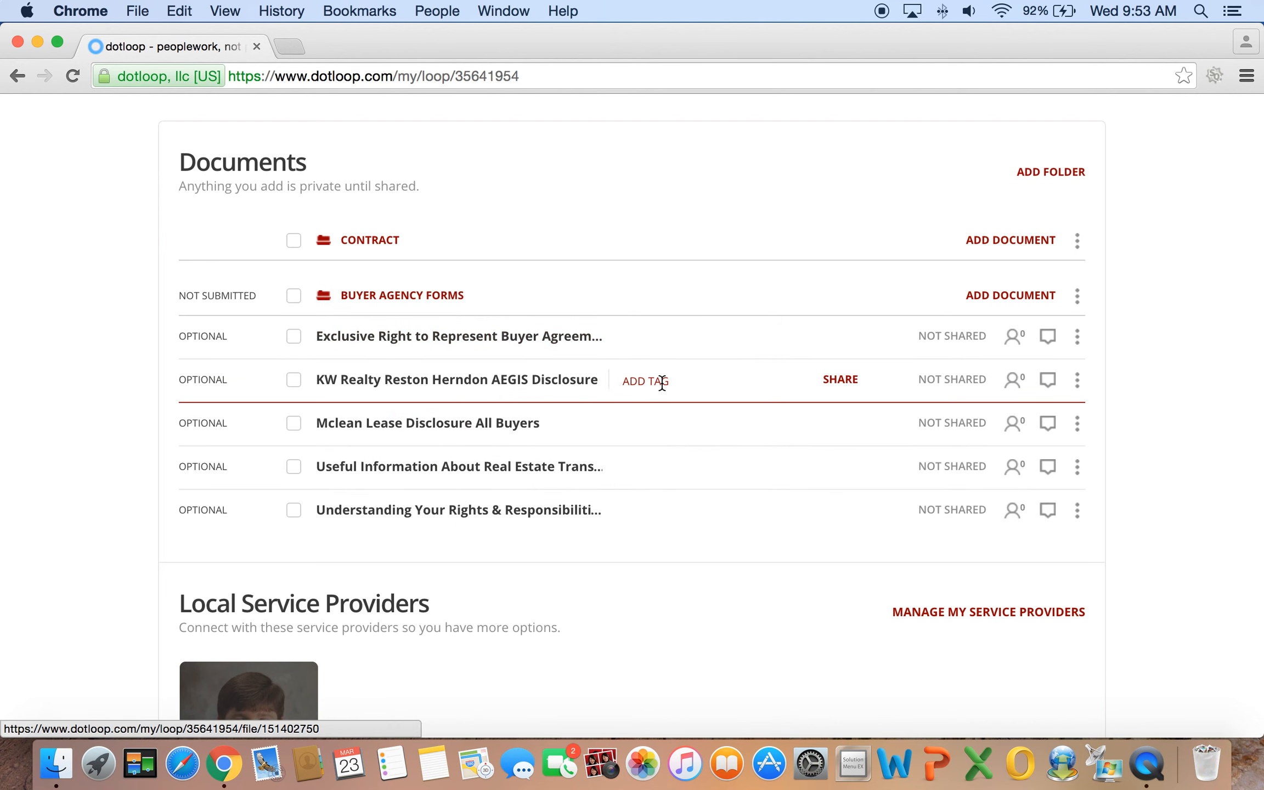
pyautogui.scroll(5, 667, 378)
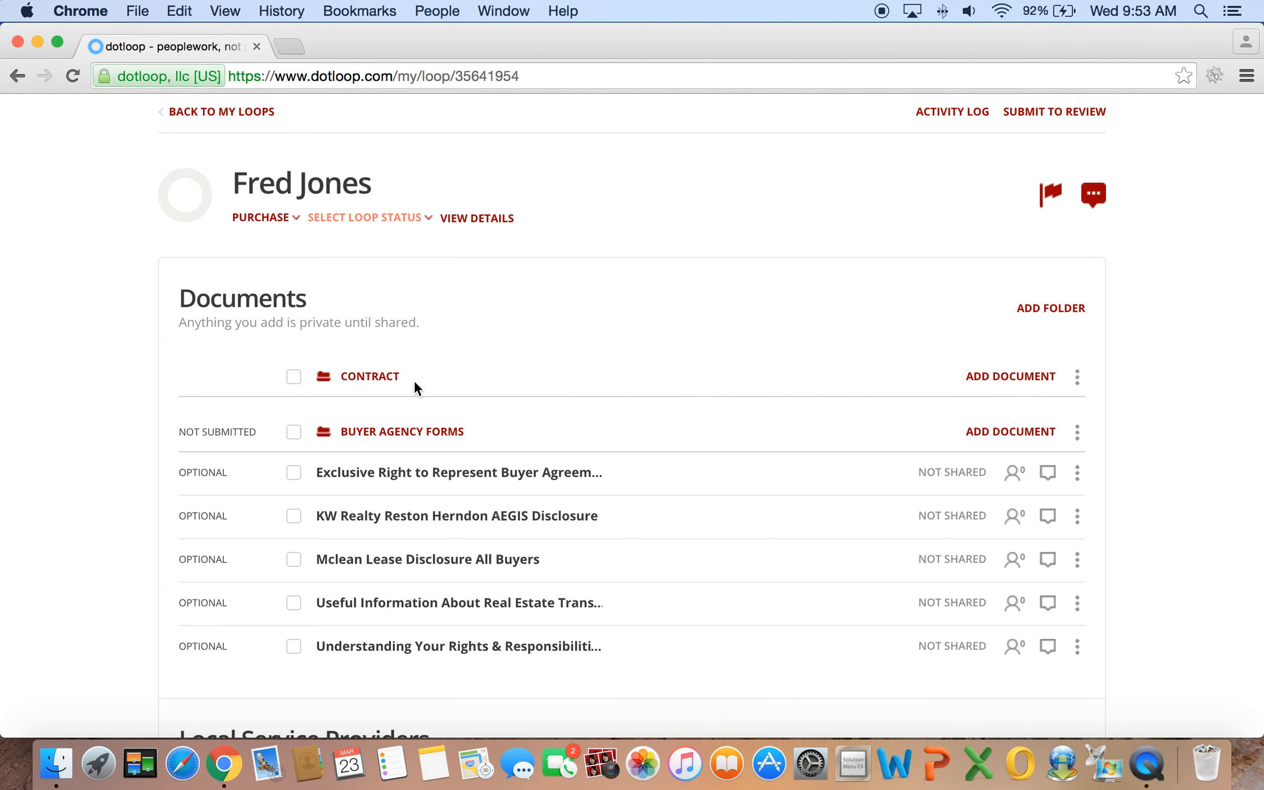
# Add documents to the Contract folder from saved templates, browsing the template list
pyautogui.click(1010, 376)
pyautogui.scroll(-3, 912, 364)
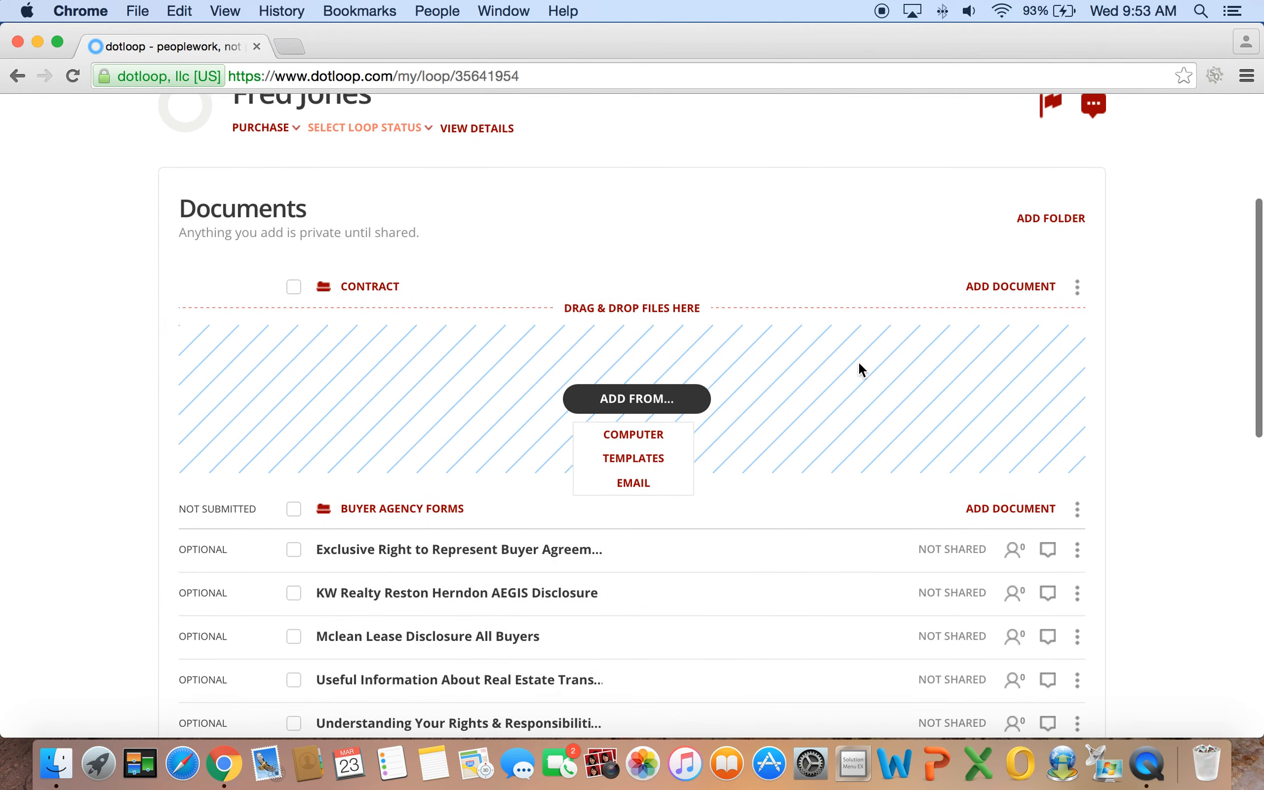
pyautogui.click(634, 455)
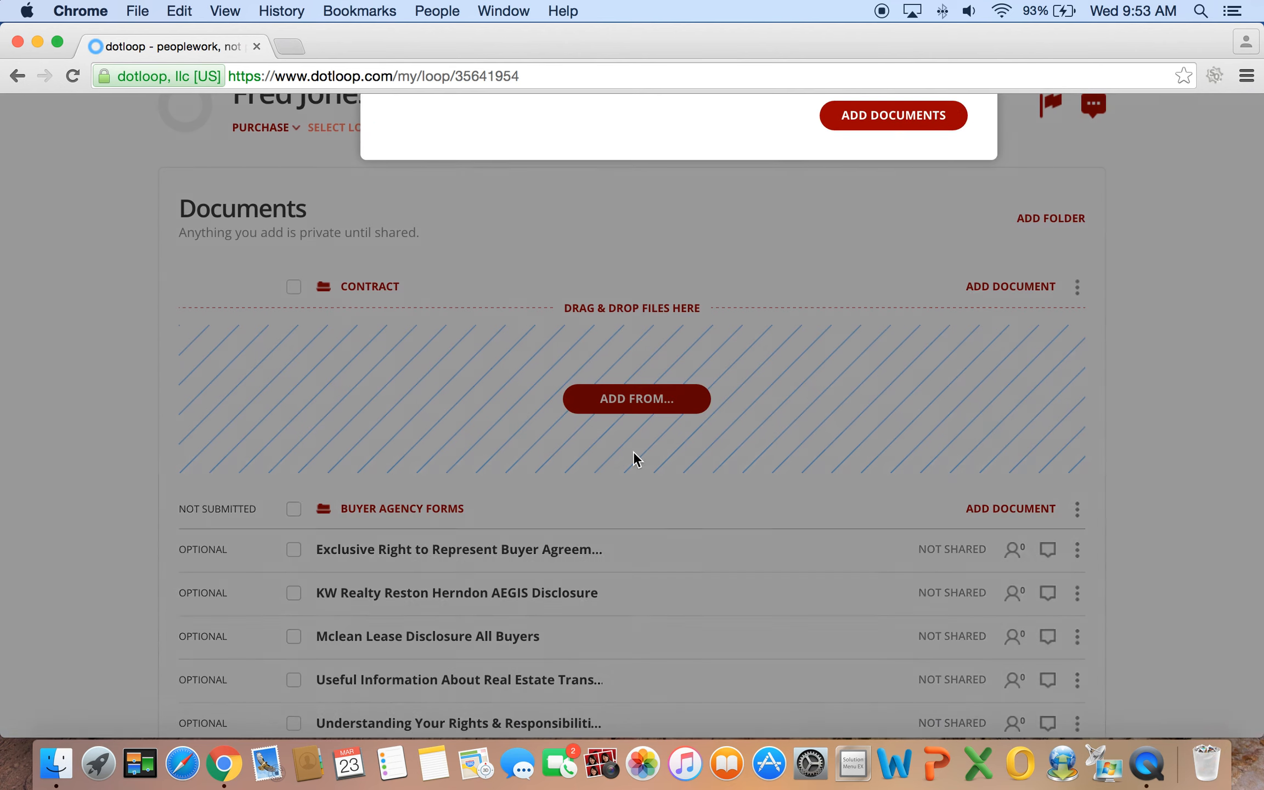
pyautogui.scroll(-3, 453, 515)
pyautogui.scroll(-5, 454, 513)
pyautogui.scroll(-2, 454, 513)
pyautogui.scroll(3, 454, 513)
pyautogui.scroll(3, 454, 513)
pyautogui.scroll(-1, 454, 513)
pyautogui.scroll(4, 454, 513)
pyautogui.scroll(-1, 454, 513)
pyautogui.scroll(-1, 454, 513)
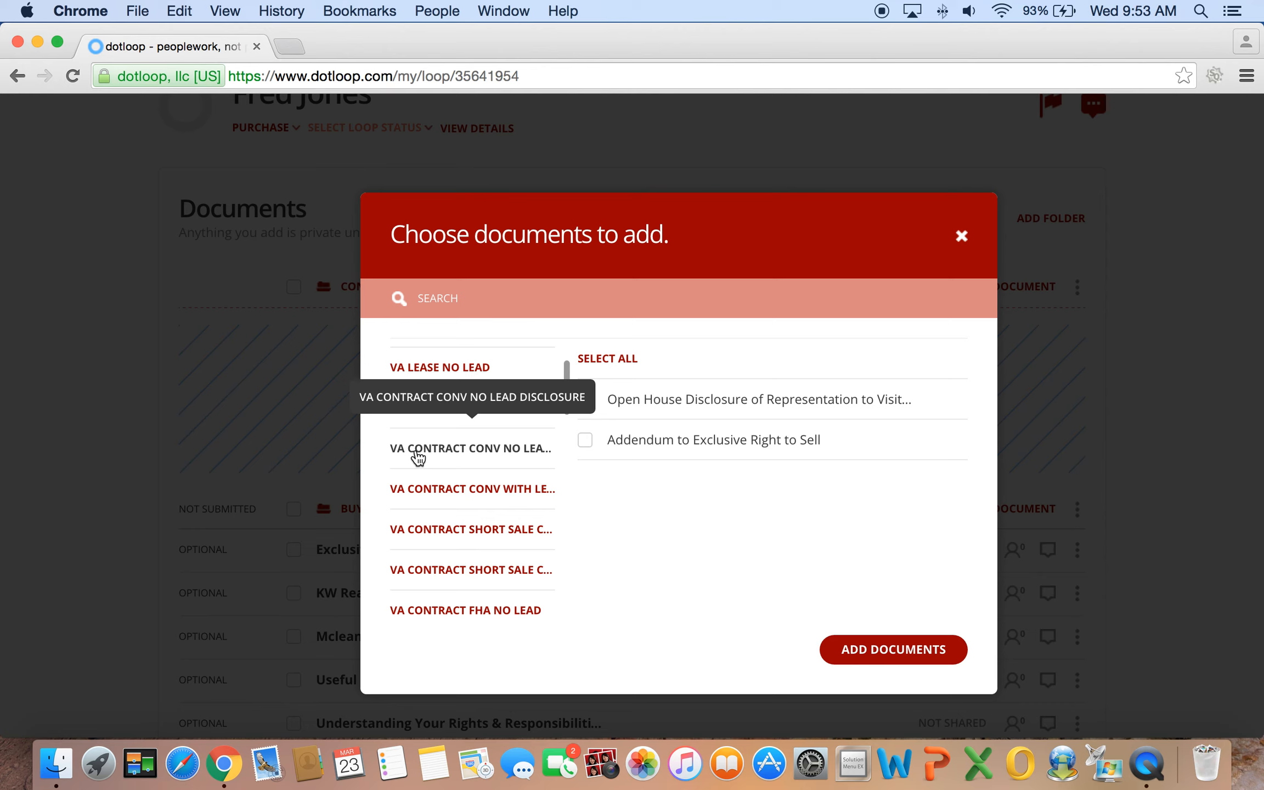
# Select every document in the VA Contract Conv With Lead Disclosure set and add them
pyautogui.click(446, 490)
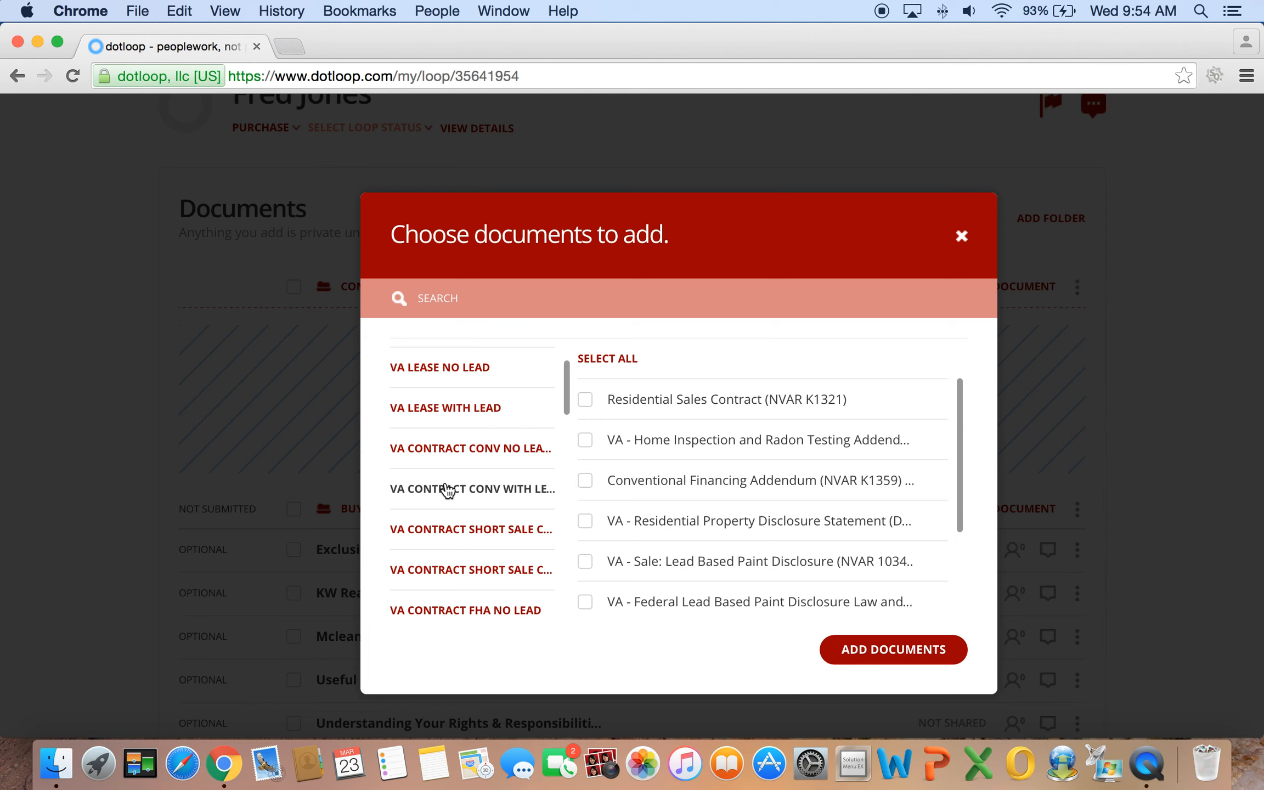
pyautogui.click(432, 495)
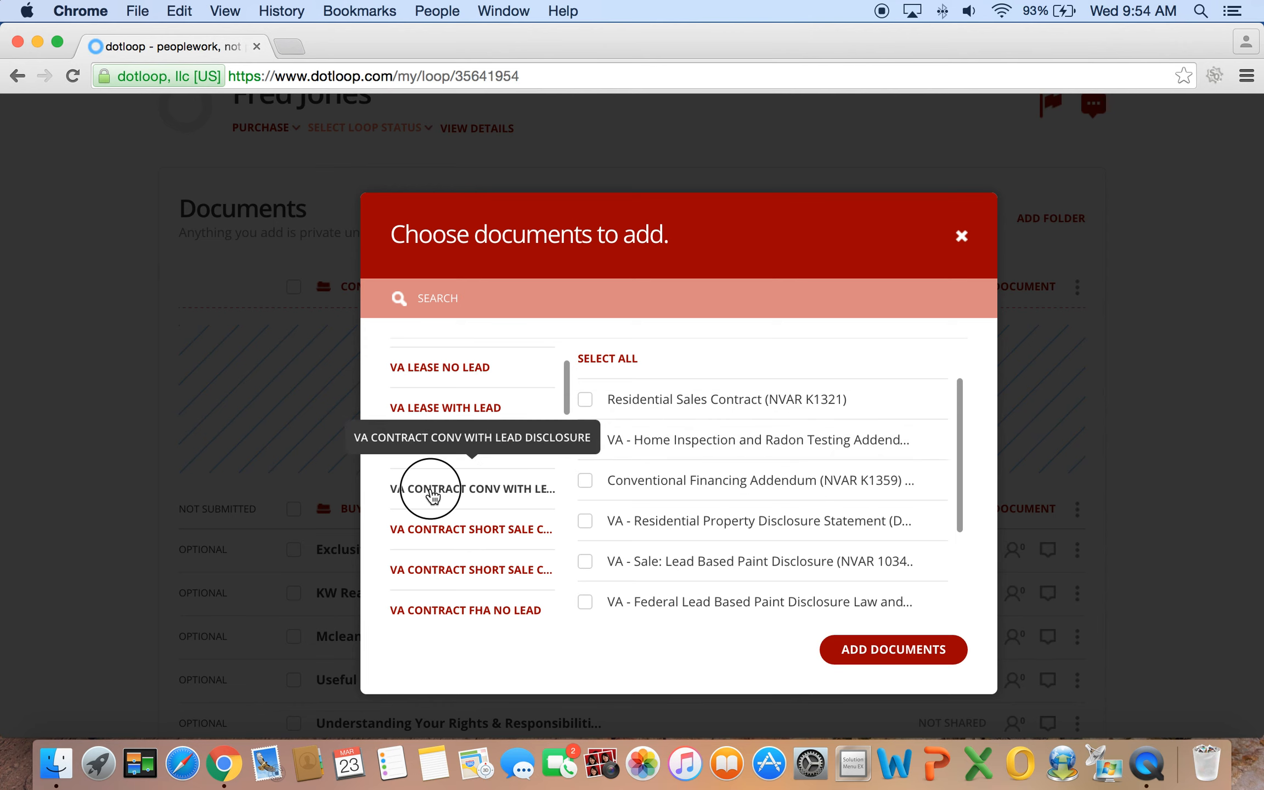
pyautogui.scroll(-5, 777, 447)
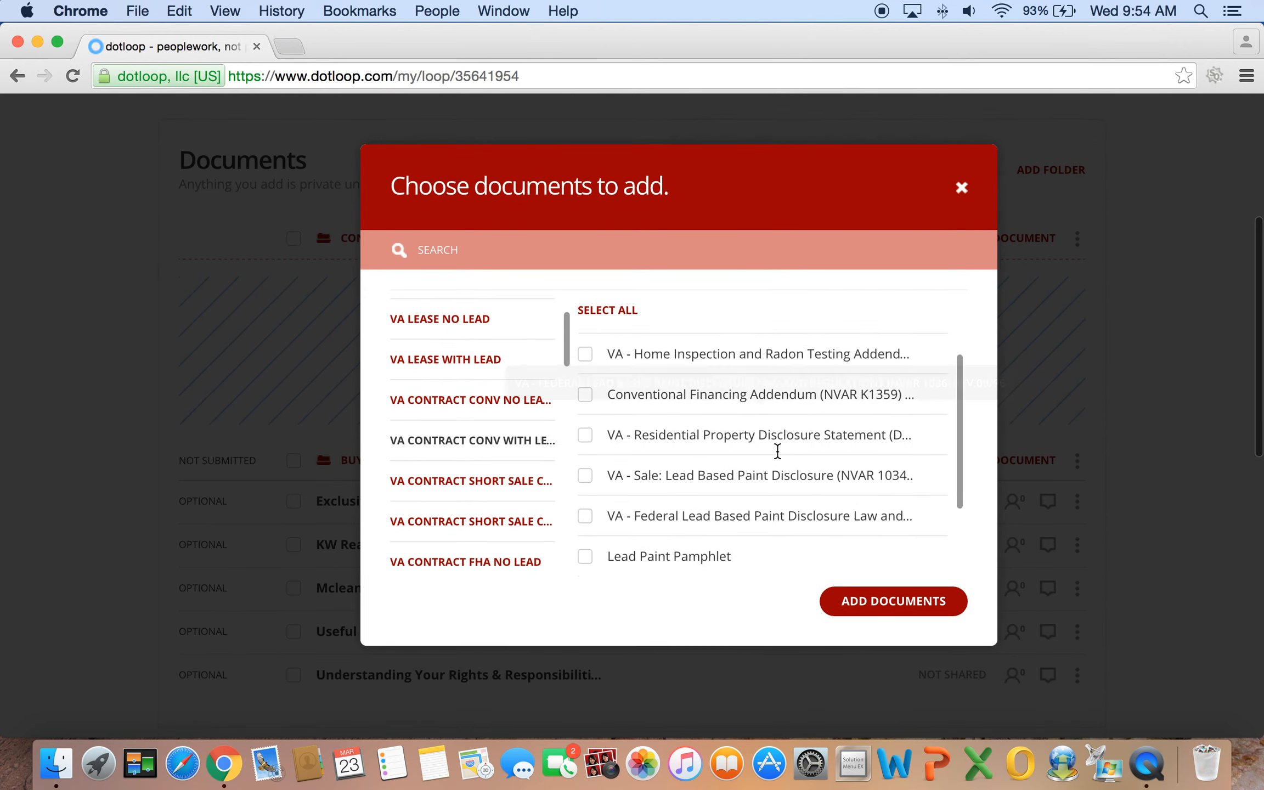
pyautogui.scroll(3, 777, 451)
pyautogui.click(626, 345)
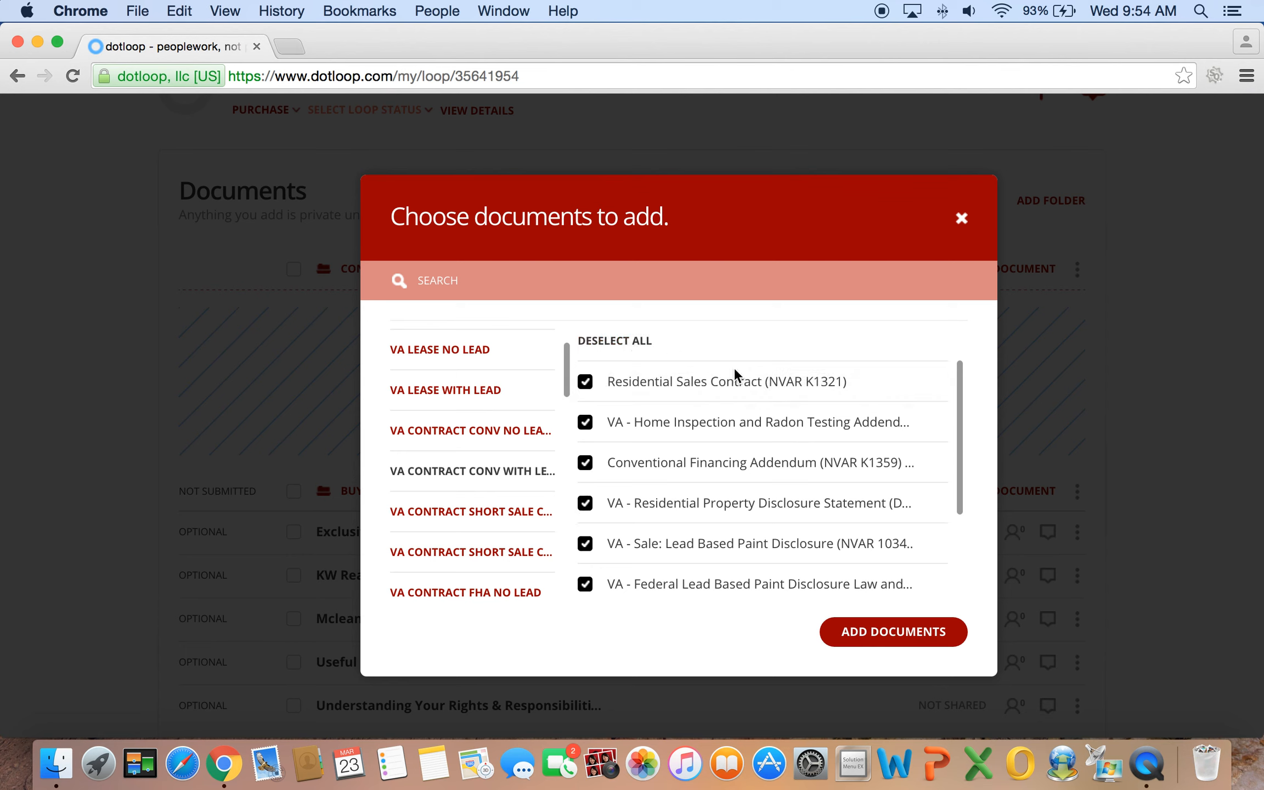
pyautogui.click(909, 636)
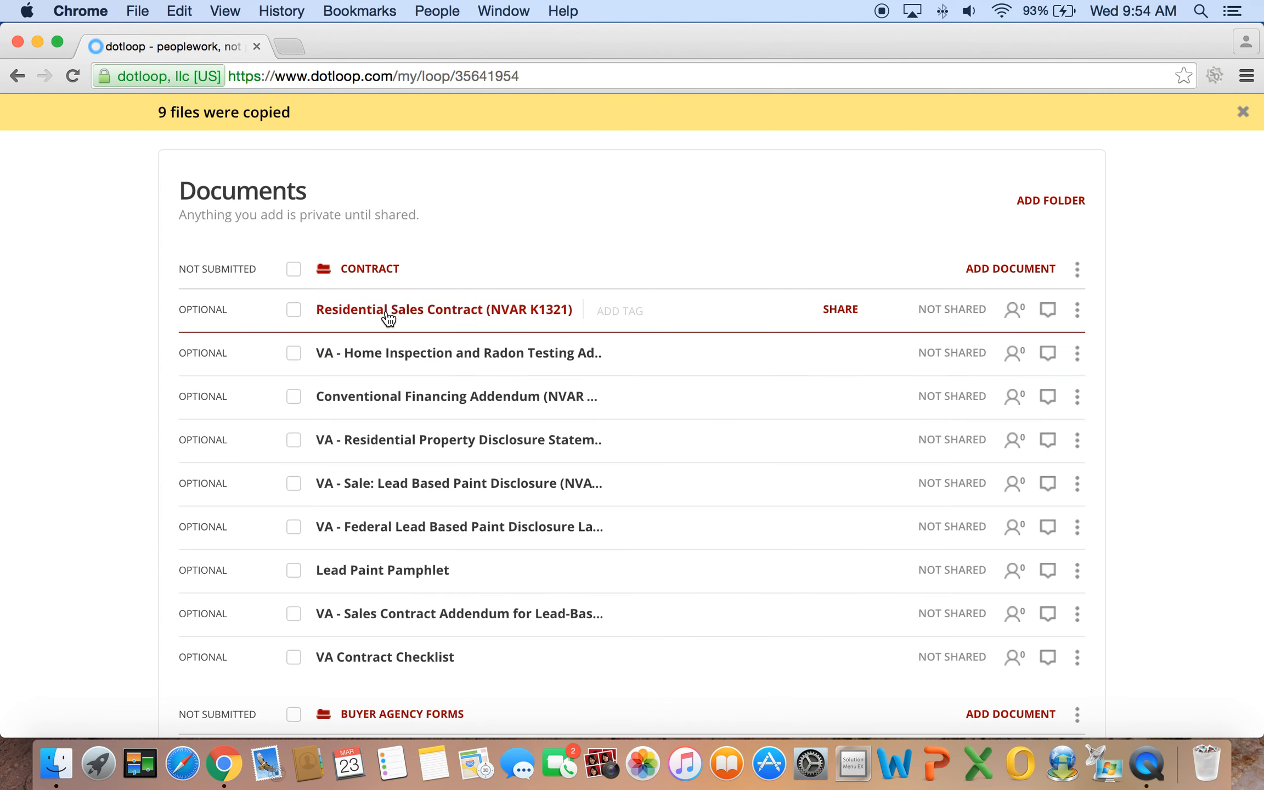
# Scroll through the Contract folder to check the nine copied VA contract documents
pyautogui.scroll(-2, 496, 557)
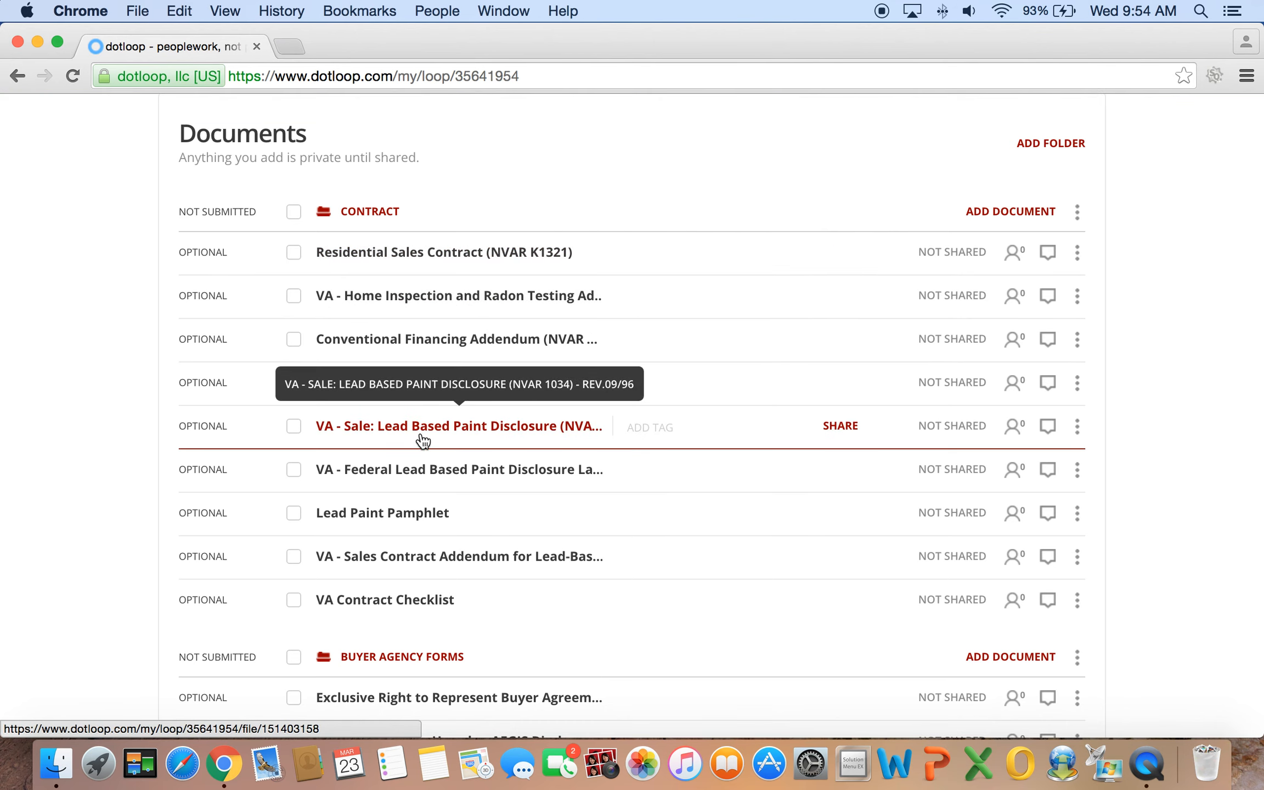
pyautogui.scroll(3, 499, 467)
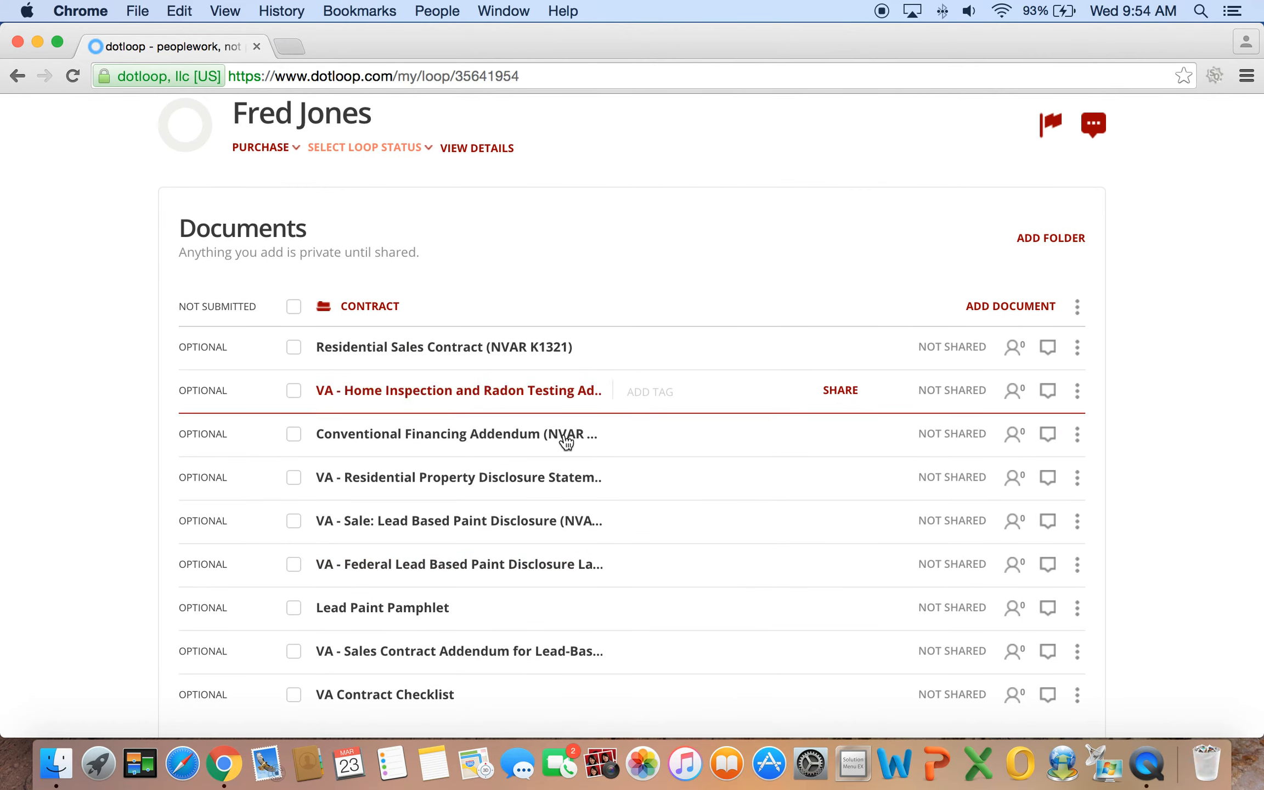
pyautogui.scroll(-8, 735, 393)
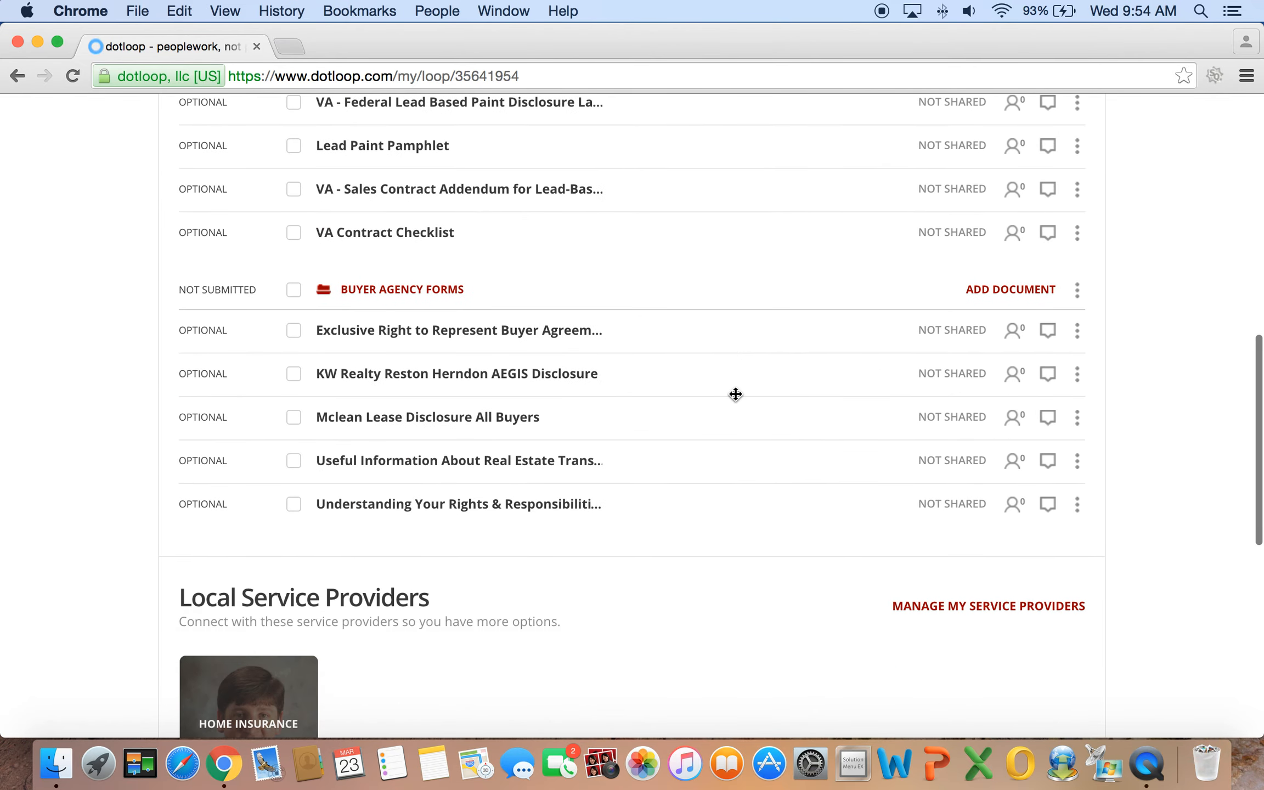
pyautogui.scroll(5, 783, 453)
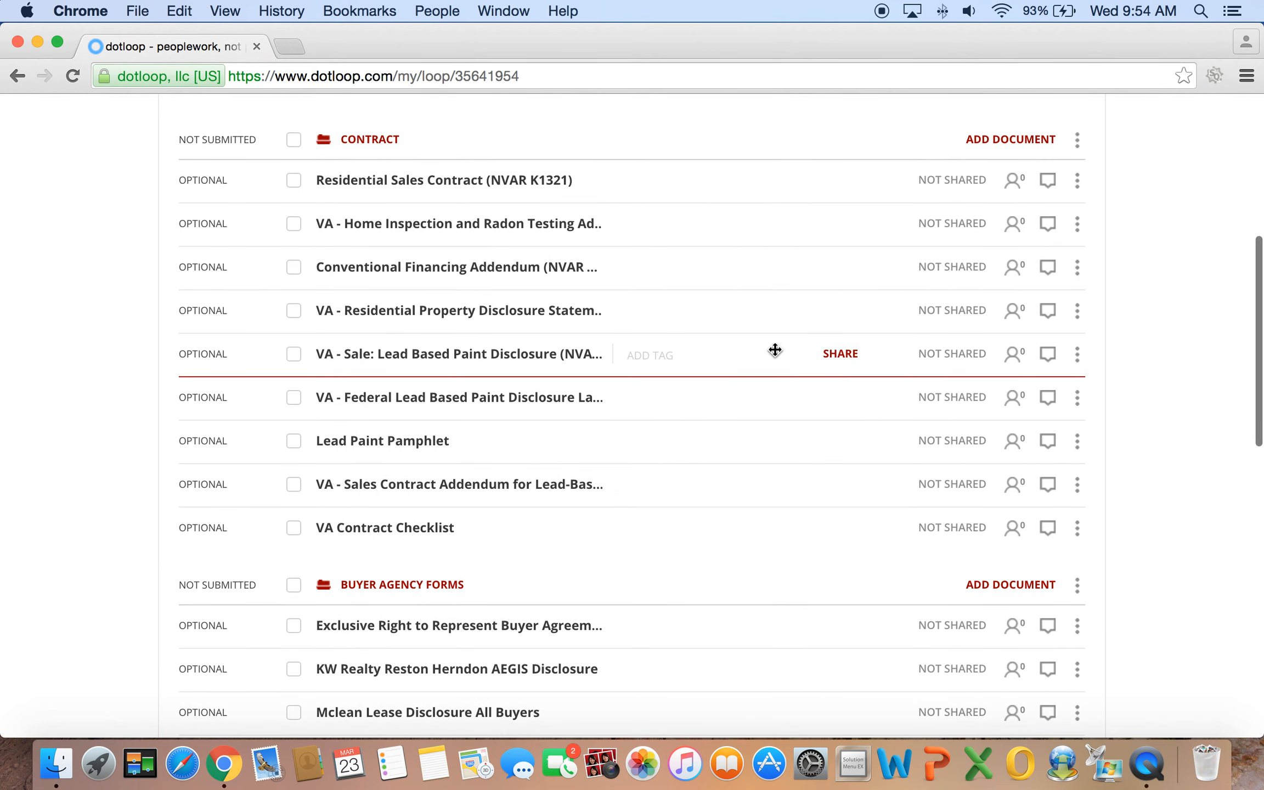
pyautogui.scroll(4, 757, 349)
pyautogui.scroll(1, 757, 347)
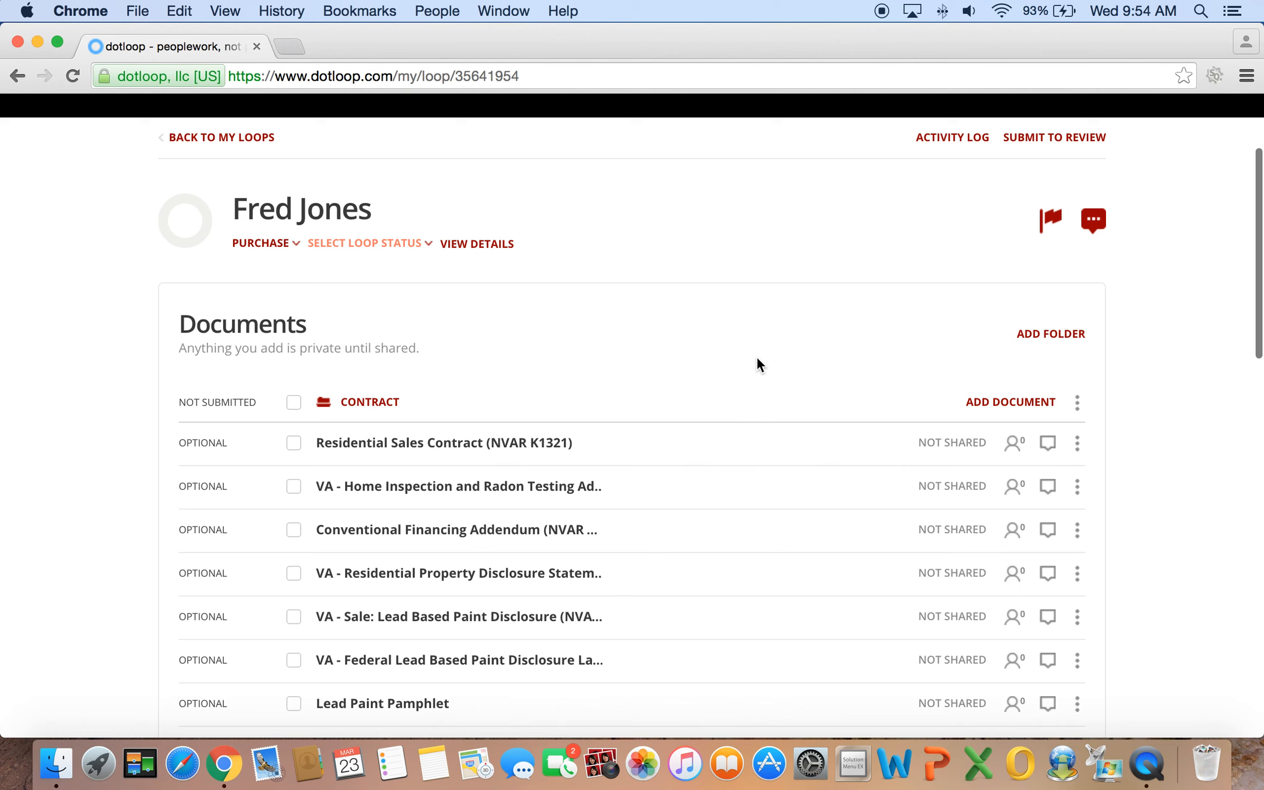